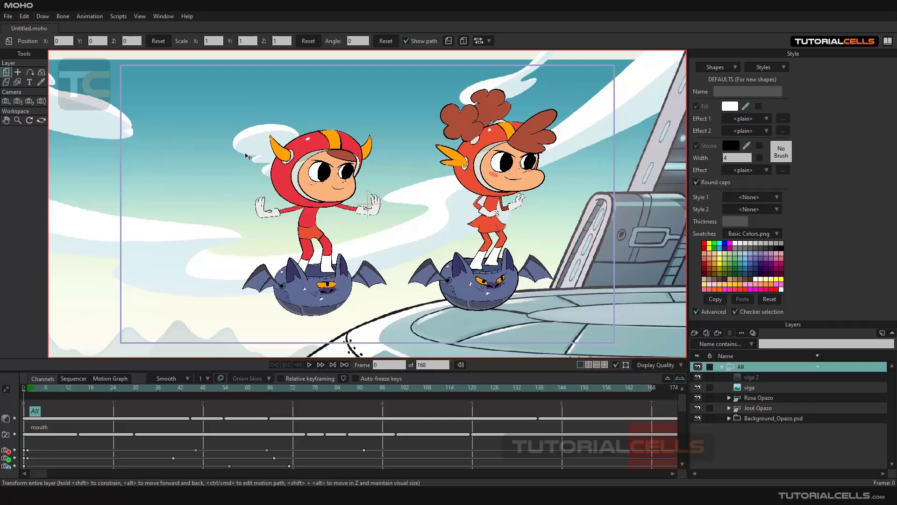
Close the current character animation scene and create a new blank Untitled.moho document
{"action": "left_click", "coordinate": [6, 28]}
{"action": "left_click", "coordinate": [7, 17]}
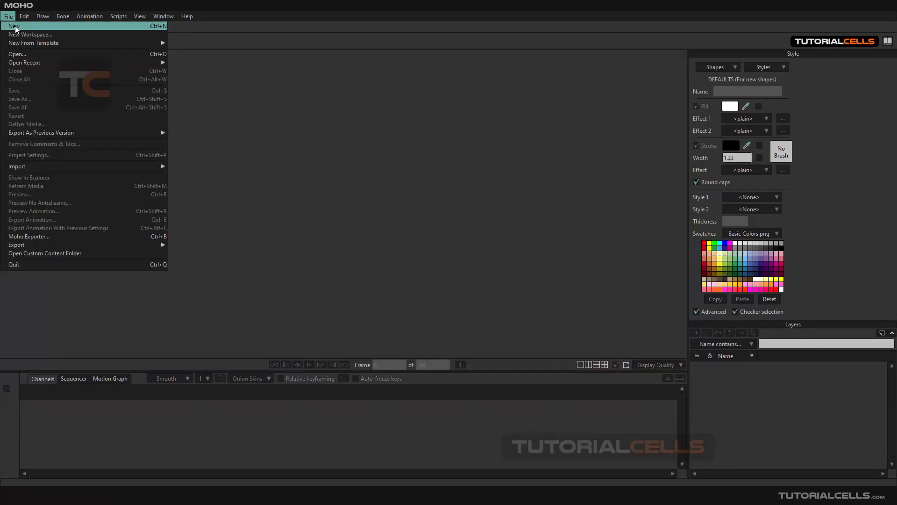
{"action": "left_click", "coordinate": [87, 28]}
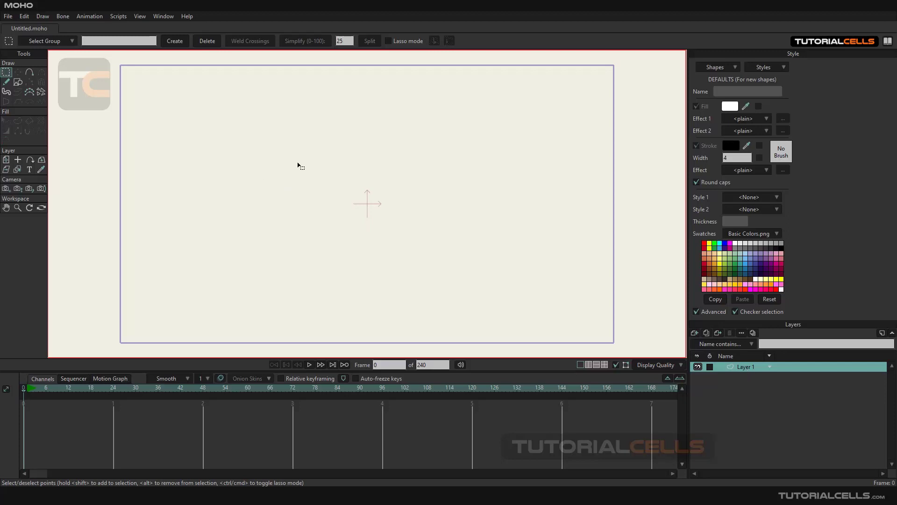
Browse the New Layer types without adding one, then activate the Draw Shape tool
{"action": "left_click", "coordinate": [695, 333]}
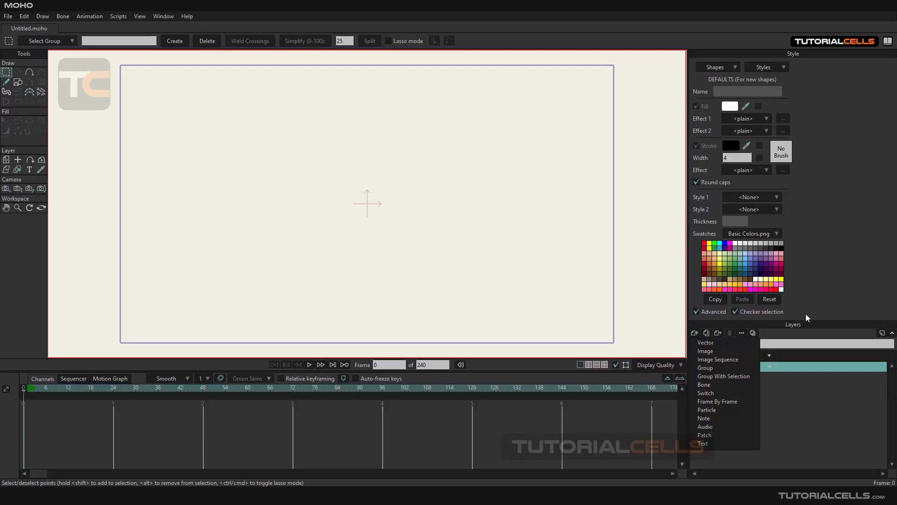
{"action": "left_click", "coordinate": [779, 392]}
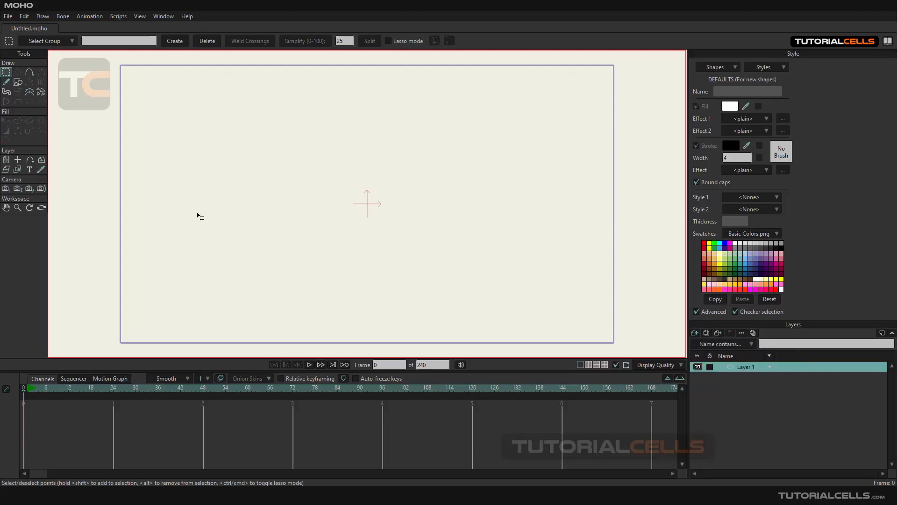
{"action": "left_click", "coordinate": [19, 83]}
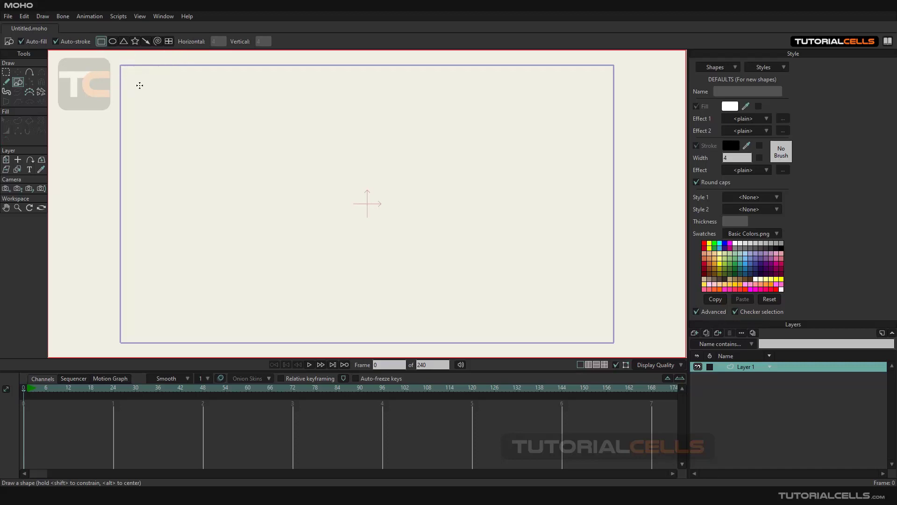
Draw four rectangles: one at top-left, a small square beside it, two middle squares
{"action": "mouse_move", "coordinate": [146, 84]}
{"action": "left_mouse_down"}
{"action": "mouse_move", "coordinate": [282, 161]}
{"action": "mouse_move", "coordinate": [243, 165]}
{"action": "mouse_move", "coordinate": [249, 149]}
{"action": "mouse_move", "coordinate": [262, 153]}
{"action": "mouse_move", "coordinate": [254, 148]}
{"action": "left_mouse_up"}
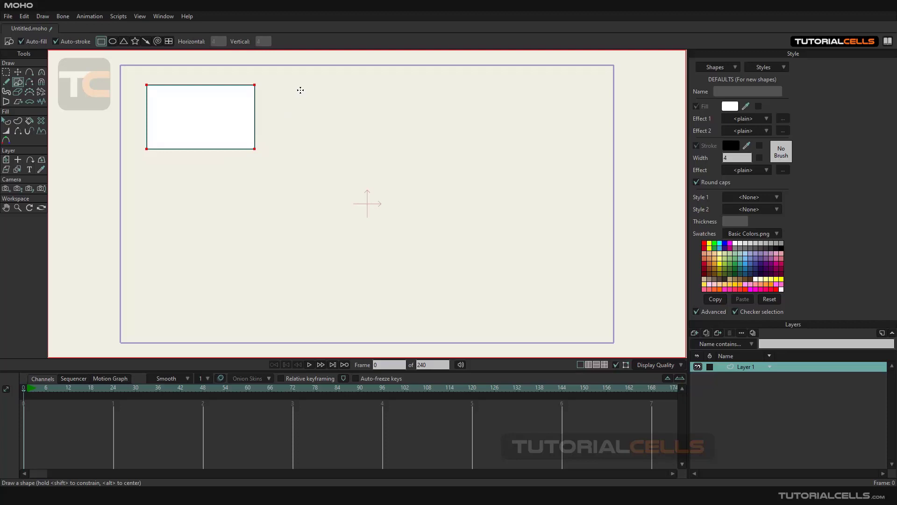
{"action": "left_click_drag", "start_coordinate": [300, 89], "coordinate": [341, 137]}
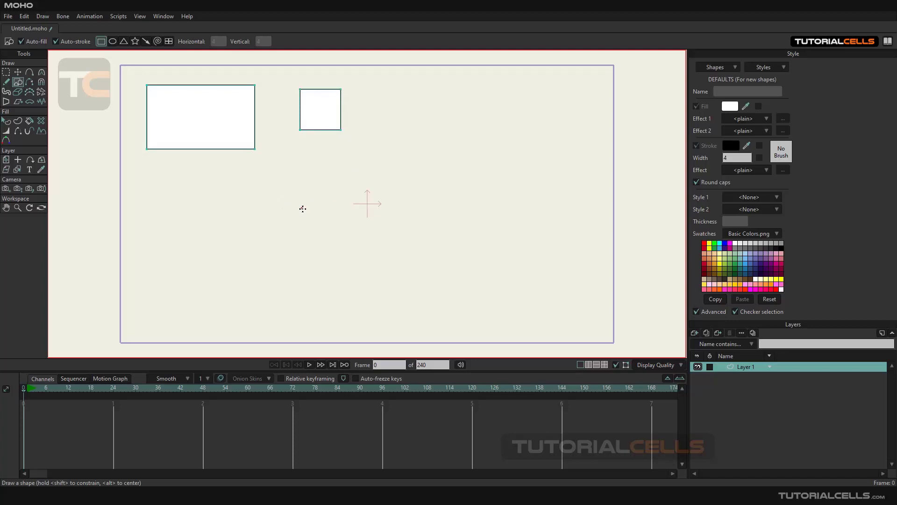
{"action": "left_click_drag", "start_coordinate": [303, 209], "coordinate": [336, 177]}
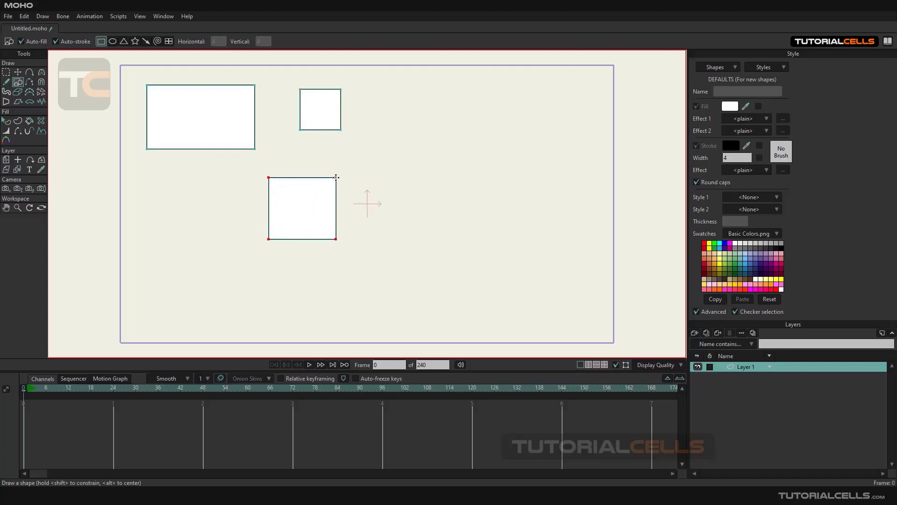
{"action": "left_click_drag", "start_coordinate": [199, 198], "coordinate": [230, 169]}
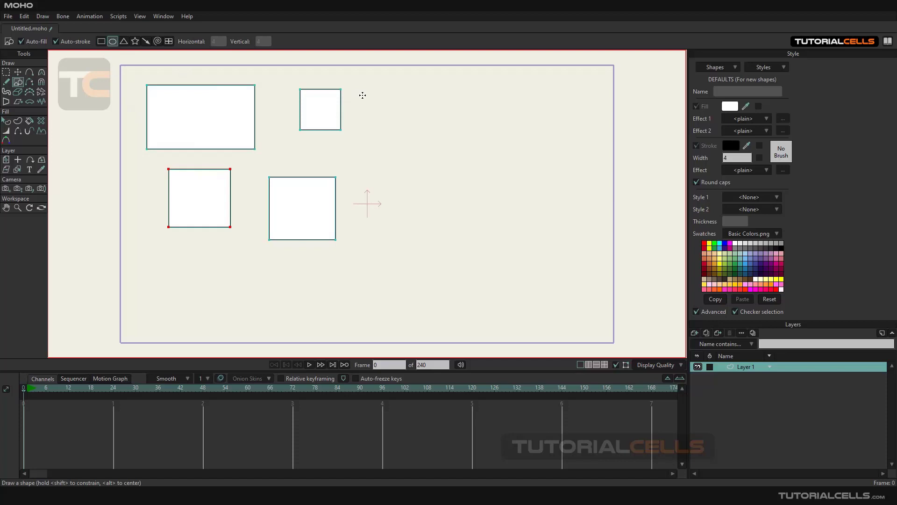
Add a circle near top centre, a triangle below it, and a star at top right
{"action": "left_click_drag", "start_coordinate": [362, 96], "coordinate": [410, 140]}
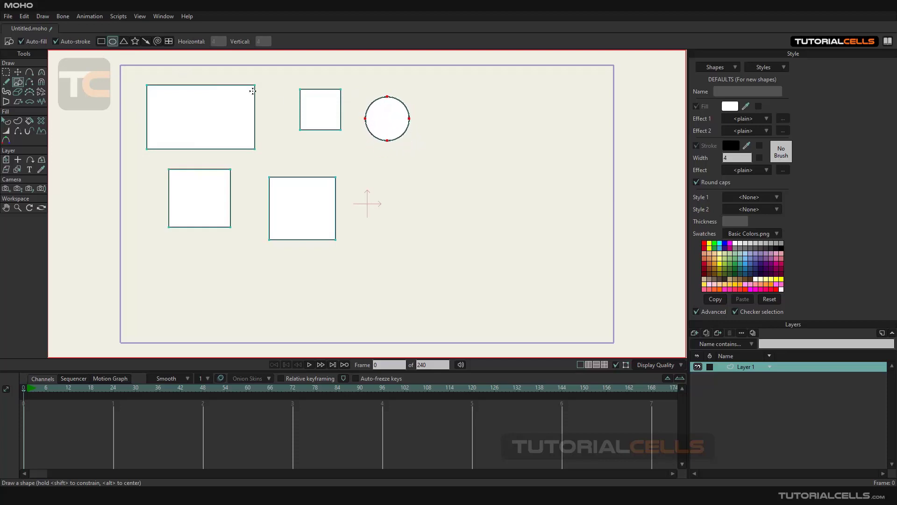
{"action": "left_click", "coordinate": [123, 41]}
{"action": "left_click_drag", "start_coordinate": [385, 168], "coordinate": [457, 217]}
{"action": "left_click", "coordinate": [136, 41]}
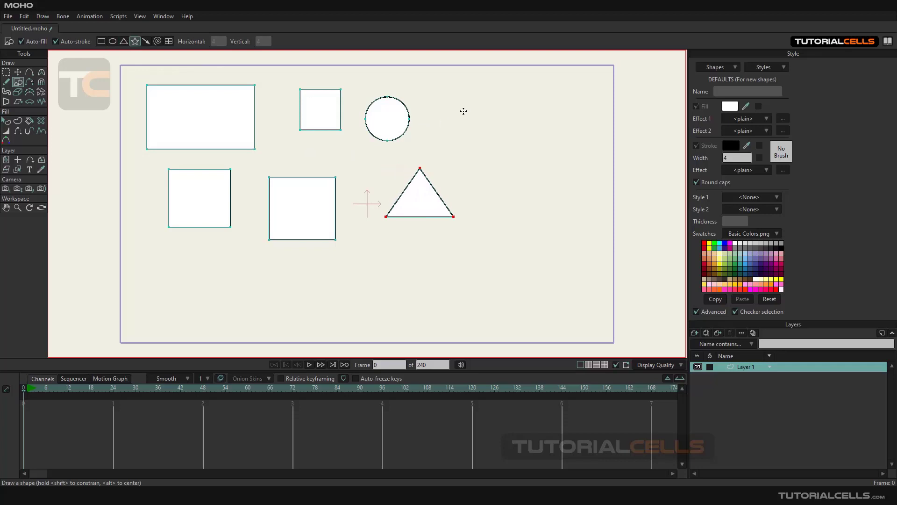
{"action": "left_click_drag", "start_coordinate": [463, 111], "coordinate": [490, 190]}
{"action": "left_click", "coordinate": [146, 42]}
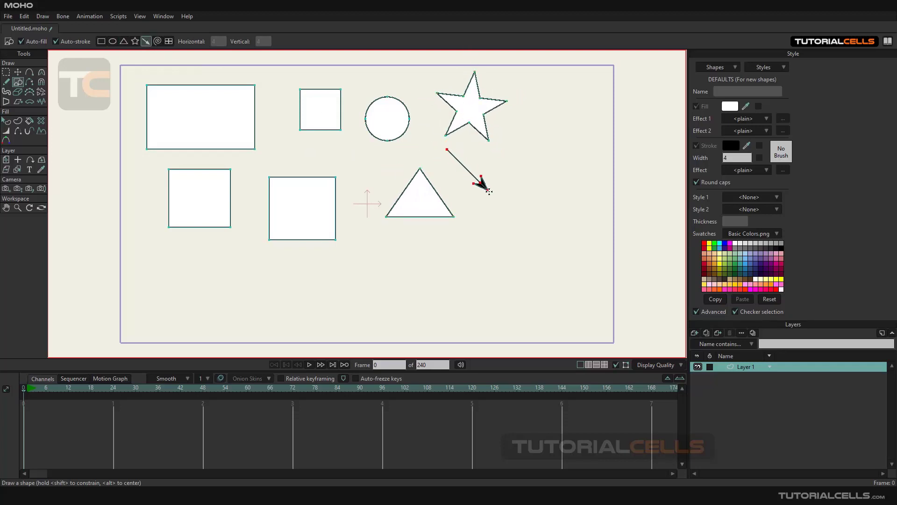
Draw a spiral at the lower right and a 4×4 grid at the bottom left
{"action": "left_click", "coordinate": [158, 42]}
{"action": "left_click_drag", "start_coordinate": [542, 253], "coordinate": [458, 263]}
{"action": "left_click", "coordinate": [169, 41]}
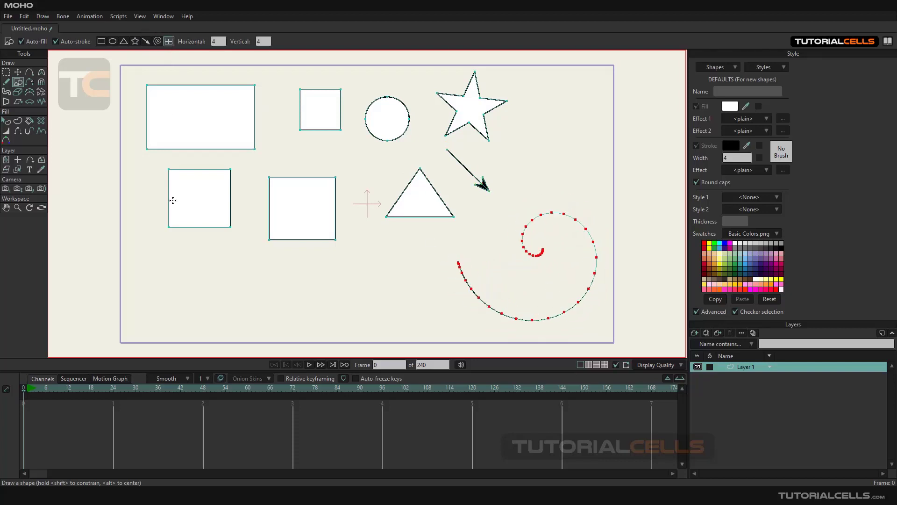
{"action": "left_click_drag", "start_coordinate": [174, 255], "coordinate": [272, 322]}
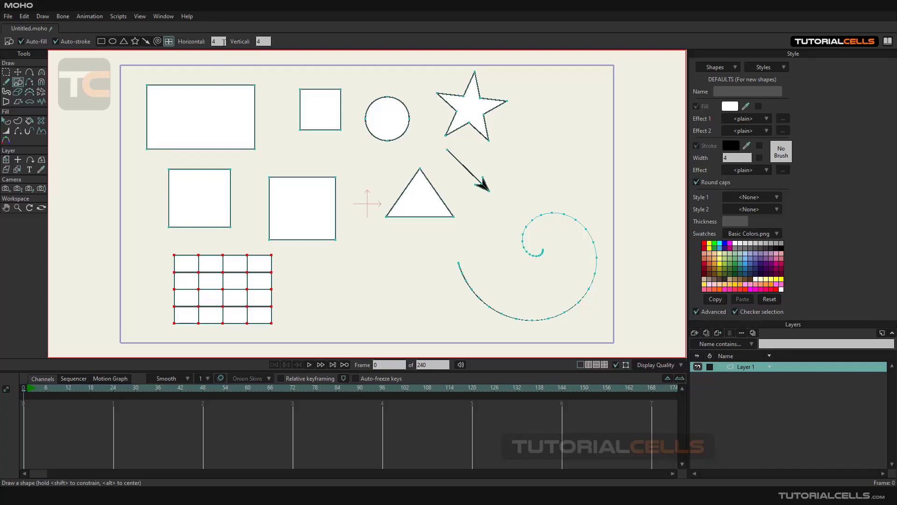
Set the grid divisions to 5 by 5 and draw a second grid at bottom centre
{"action": "left_click", "coordinate": [214, 42]}
{"action": "type", "text": "5"}
{"action": "left_click", "coordinate": [262, 41]}
{"action": "left_click_drag", "start_coordinate": [358, 253], "coordinate": [436, 320]}
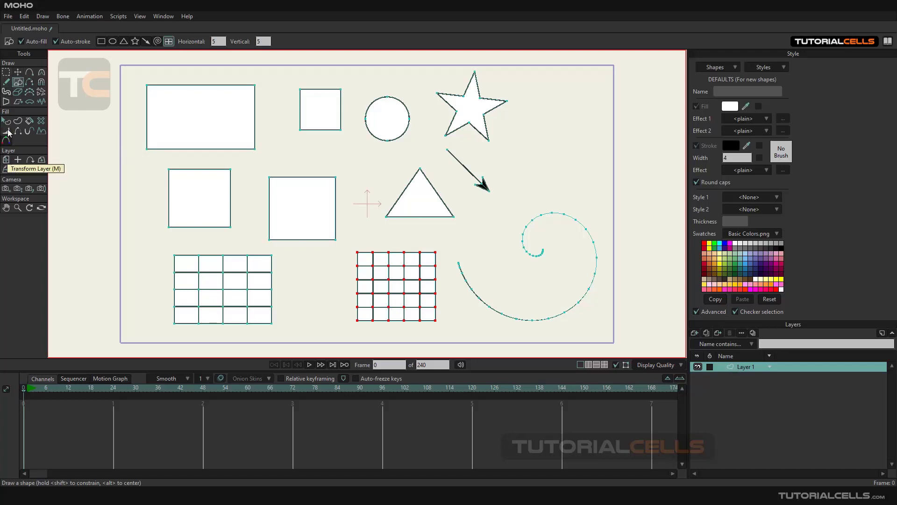
Select the top-left rectangle and small square with Transform Points, nudging the square down-right
{"action": "key", "text": "t"}
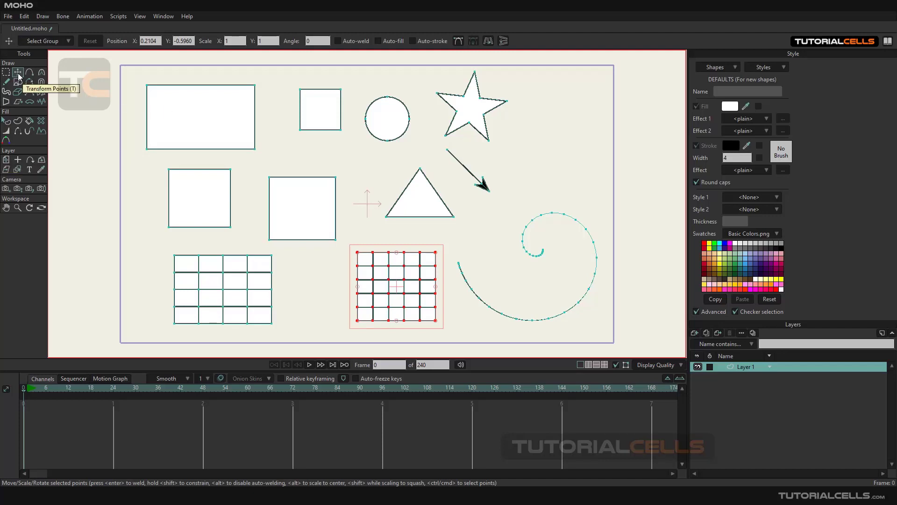
{"action": "double_click", "coordinate": [211, 124]}
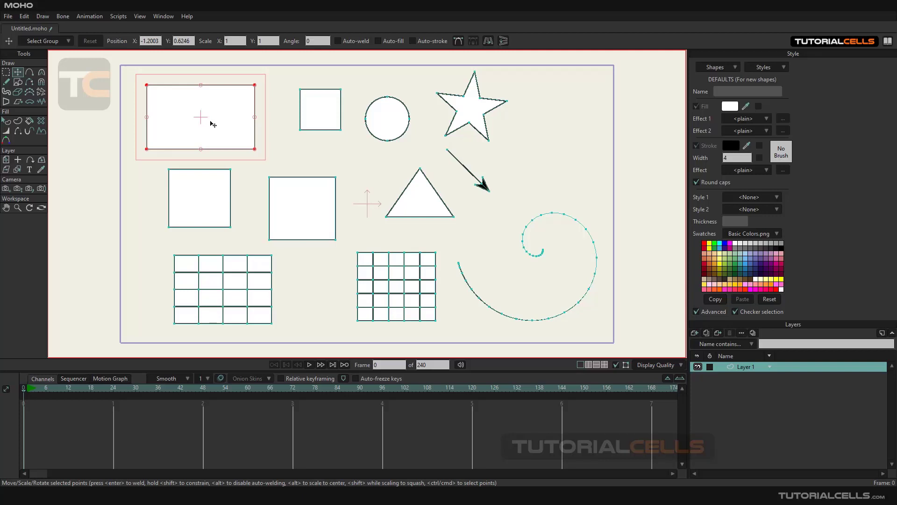
{"action": "double_click", "coordinate": [316, 114]}
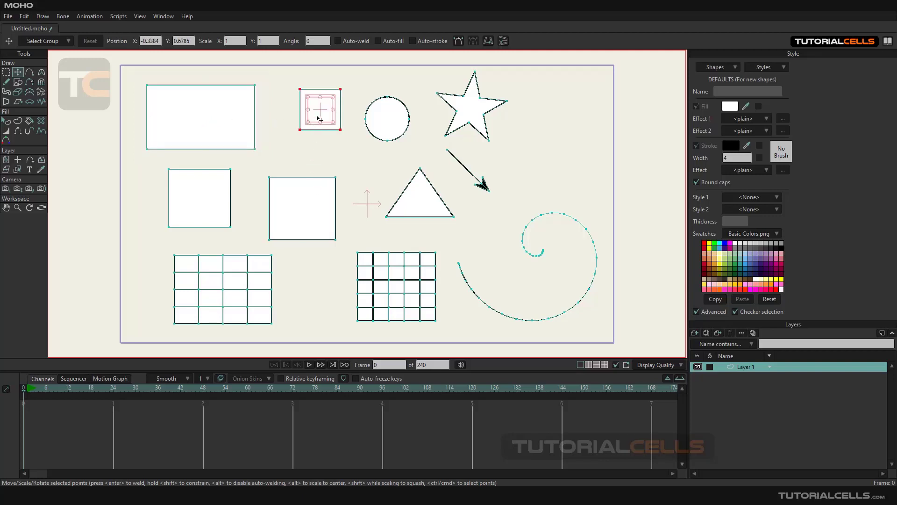
{"action": "left_click_drag", "start_coordinate": [307, 118], "coordinate": [328, 110]}
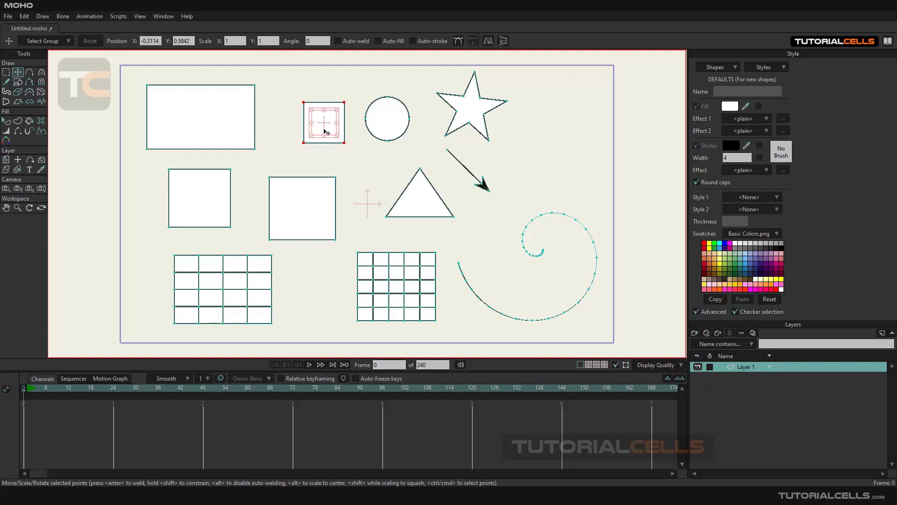
Pull the small square's top-left corner to skew it and shift the top-left rectangle slightly
{"action": "left_click", "coordinate": [293, 109]}
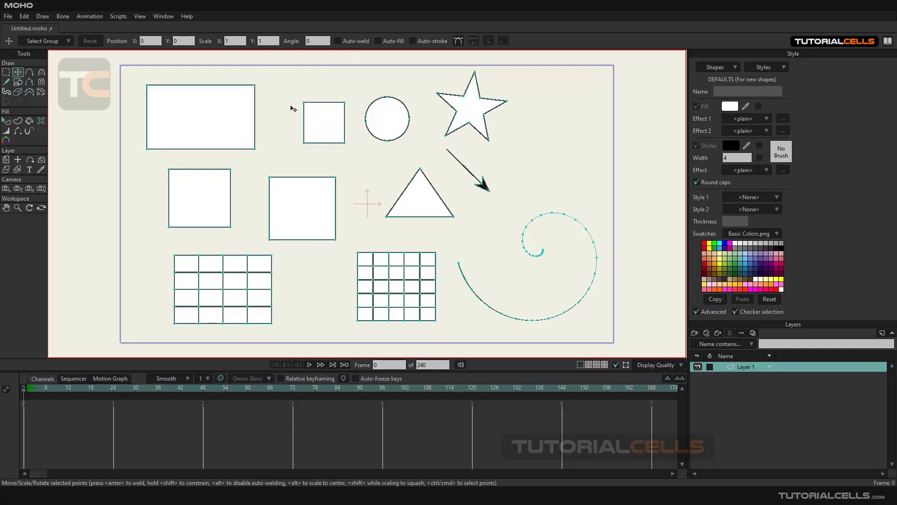
{"action": "mouse_move", "coordinate": [306, 106]}
{"action": "left_mouse_down"}
{"action": "mouse_move", "coordinate": [312, 116]}
{"action": "mouse_move", "coordinate": [330, 105]}
{"action": "mouse_move", "coordinate": [295, 91]}
{"action": "mouse_move", "coordinate": [310, 105]}
{"action": "left_mouse_up"}
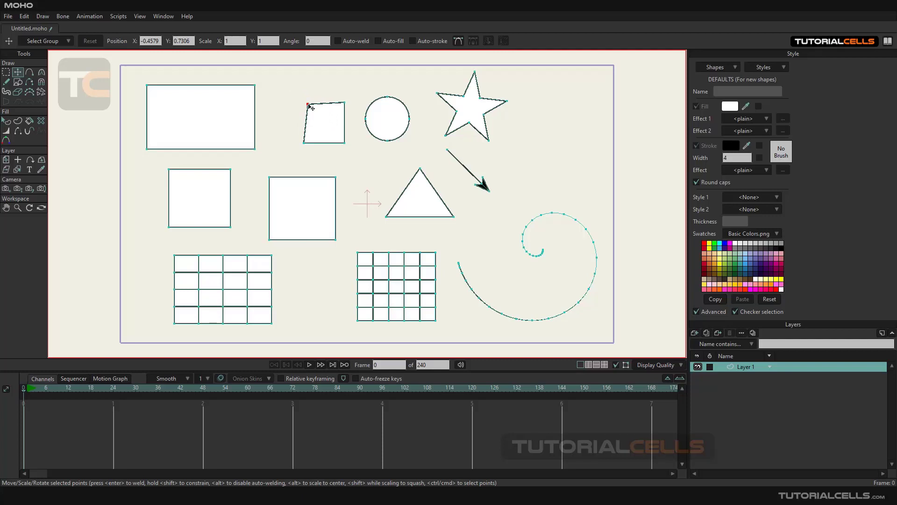
{"action": "mouse_move", "coordinate": [229, 111]}
{"action": "left_mouse_down"}
{"action": "mouse_move", "coordinate": [246, 132]}
{"action": "mouse_move", "coordinate": [226, 110]}
{"action": "left_mouse_up"}
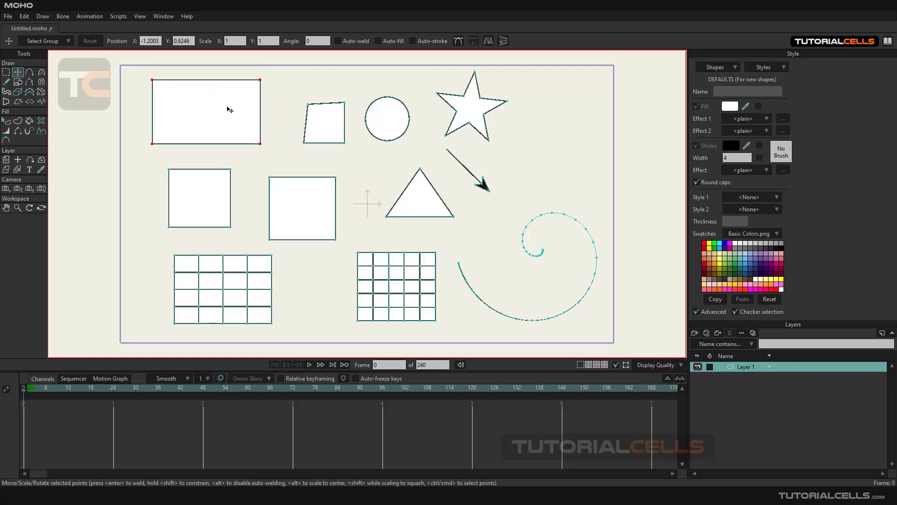
{"action": "left_click", "coordinate": [222, 185]}
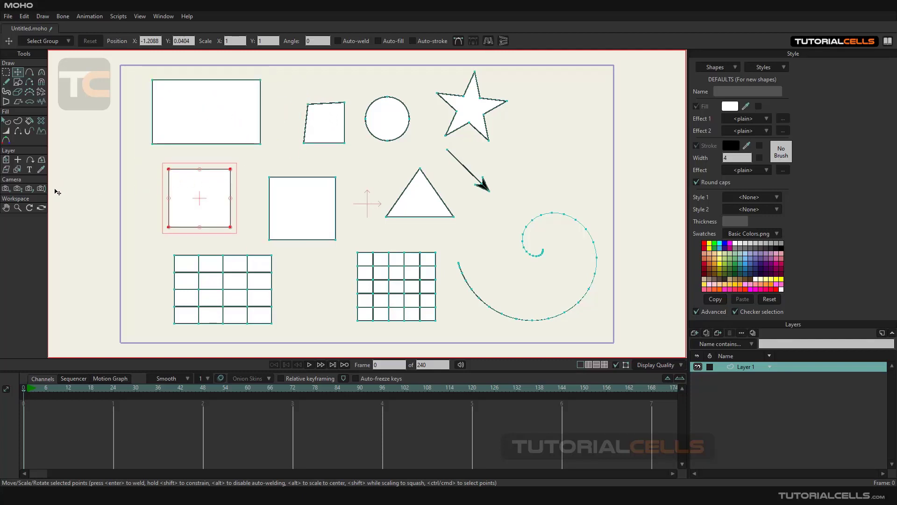
Drag the whole Layer 1 right past the camera frame, to layer position X 3.4282
{"action": "left_click", "coordinate": [6, 163]}
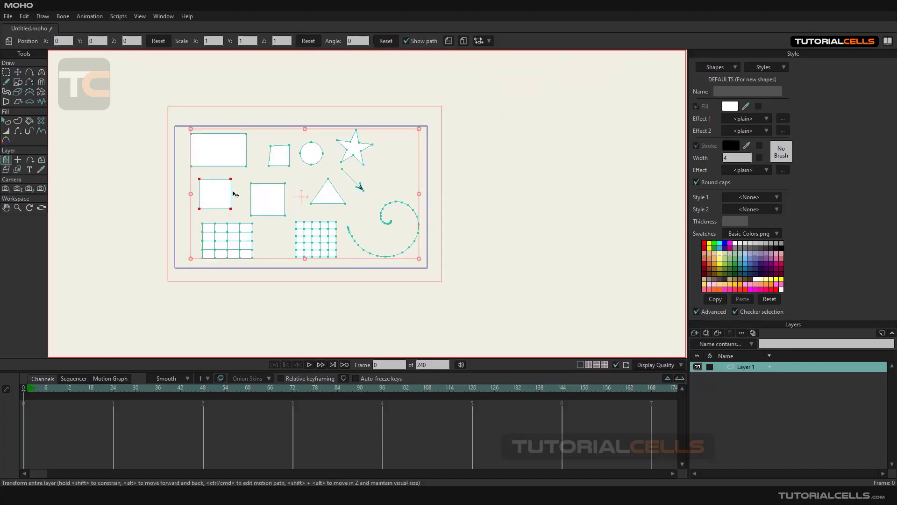
{"action": "left_click_drag", "start_coordinate": [273, 199], "coordinate": [510, 201]}
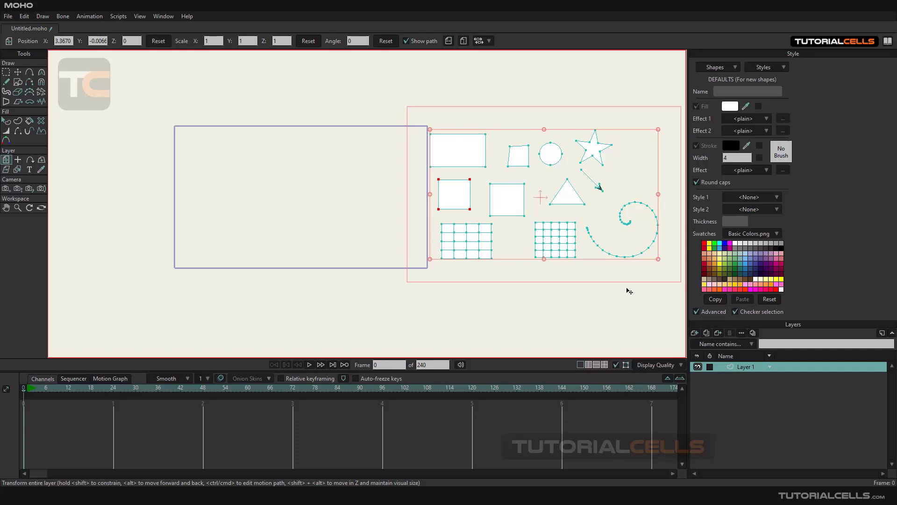
{"action": "left_click_drag", "start_coordinate": [513, 203], "coordinate": [520, 206]}
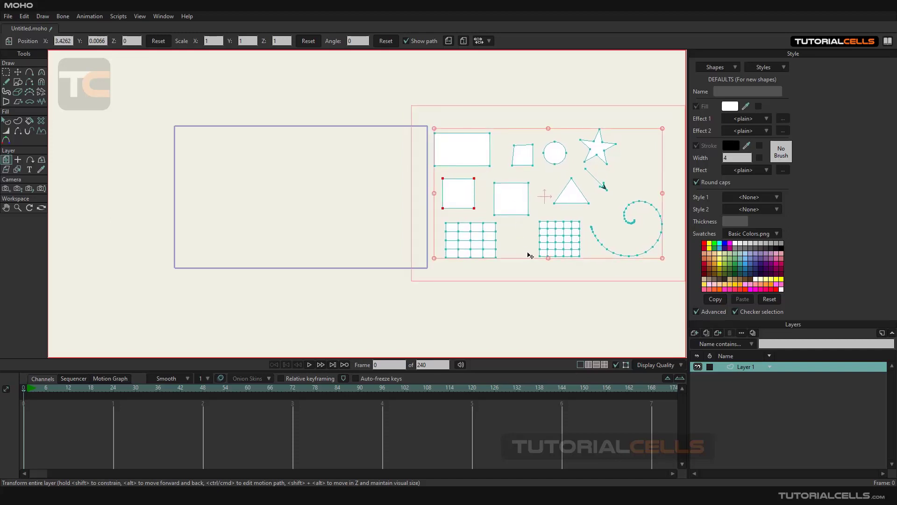
Add a vector layer named Layer 2 above Layer 1 and activate Draw Shape
{"action": "left_click", "coordinate": [696, 334]}
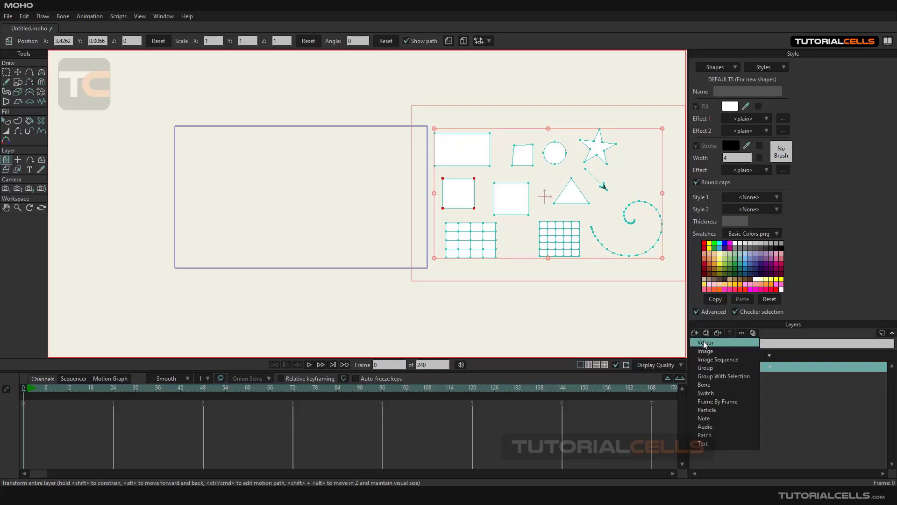
{"action": "left_click", "coordinate": [706, 344]}
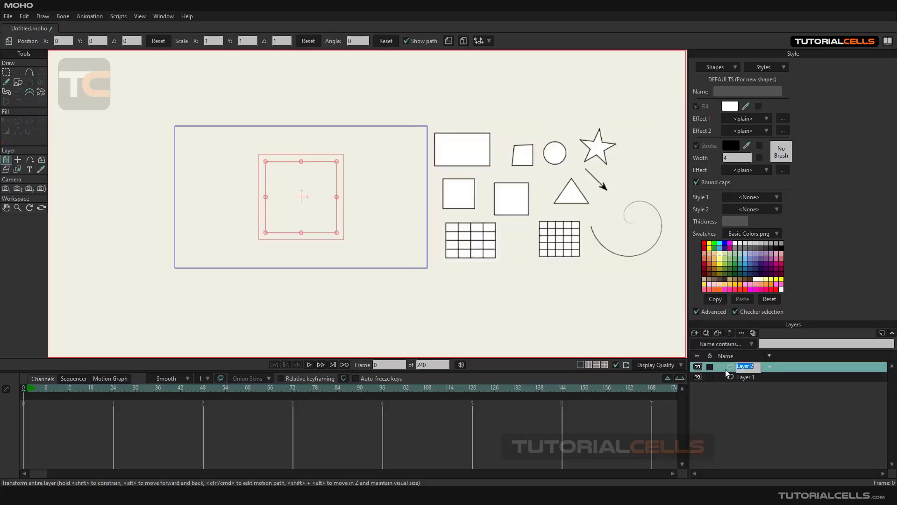
{"action": "double_click", "coordinate": [760, 366]}
{"action": "key", "text": "Return"}
{"action": "scroll", "coordinate": [322, 192], "scroll_direction": "down", "scroll_amount": 2}
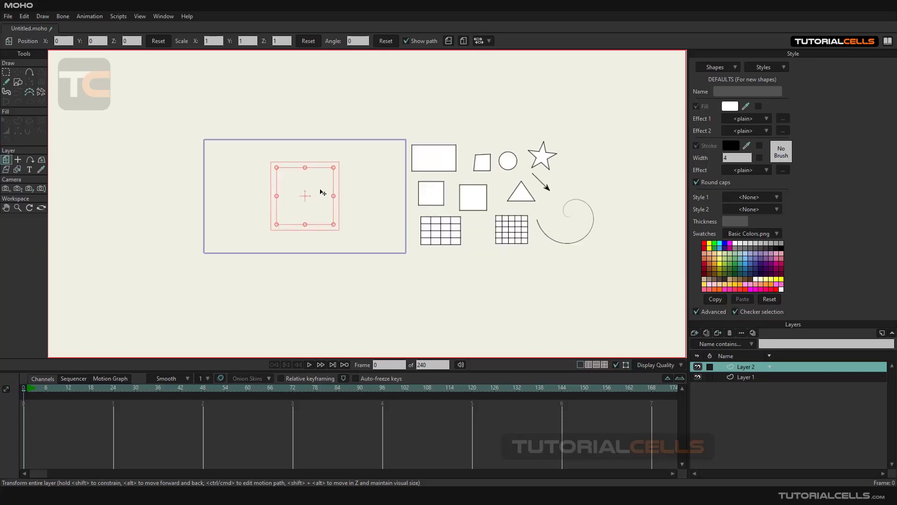
{"action": "scroll", "coordinate": [323, 192], "scroll_direction": "up", "scroll_amount": 4}
{"action": "scroll", "coordinate": [323, 191], "scroll_direction": "down", "scroll_amount": 4}
{"action": "scroll", "coordinate": [322, 191], "scroll_direction": "up", "scroll_amount": 4}
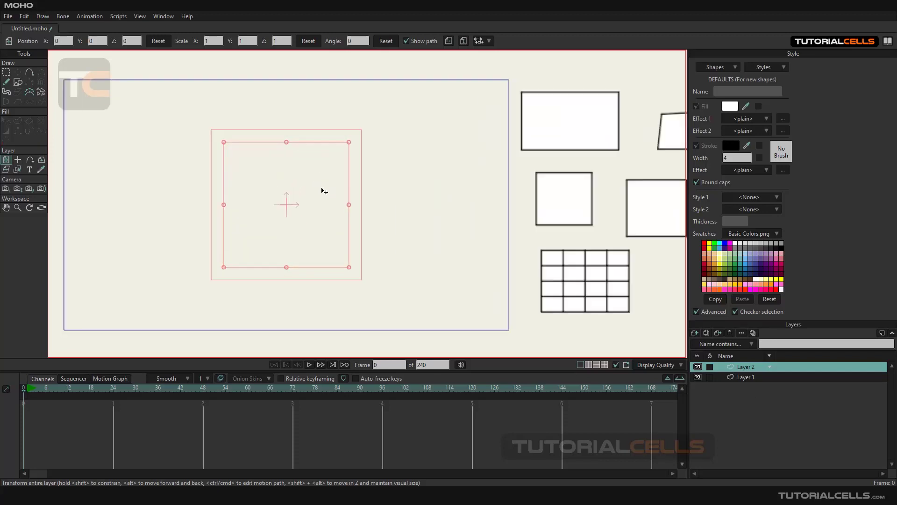
{"action": "scroll", "coordinate": [323, 191], "scroll_direction": "down", "scroll_amount": 1}
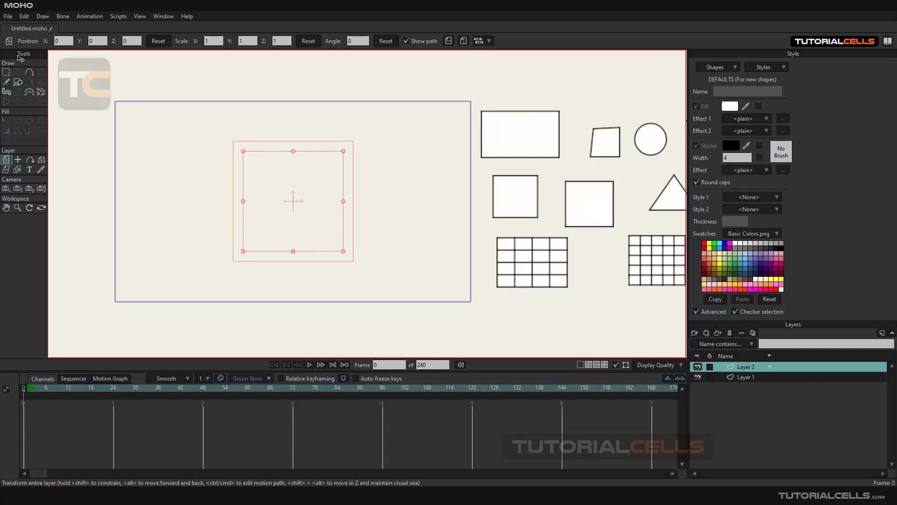
{"action": "left_click", "coordinate": [17, 83]}
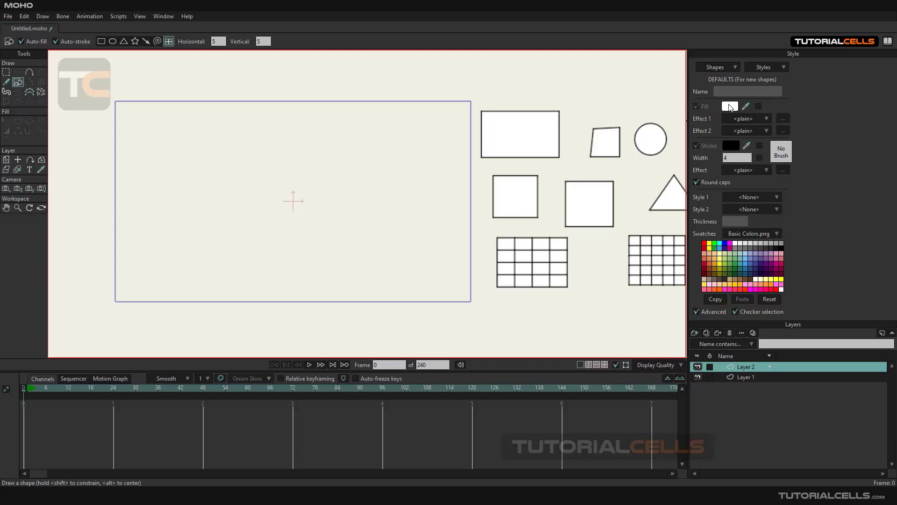
Set the Style panel's fill colour to deep crimson red BE0027
{"action": "left_click", "coordinate": [731, 108]}
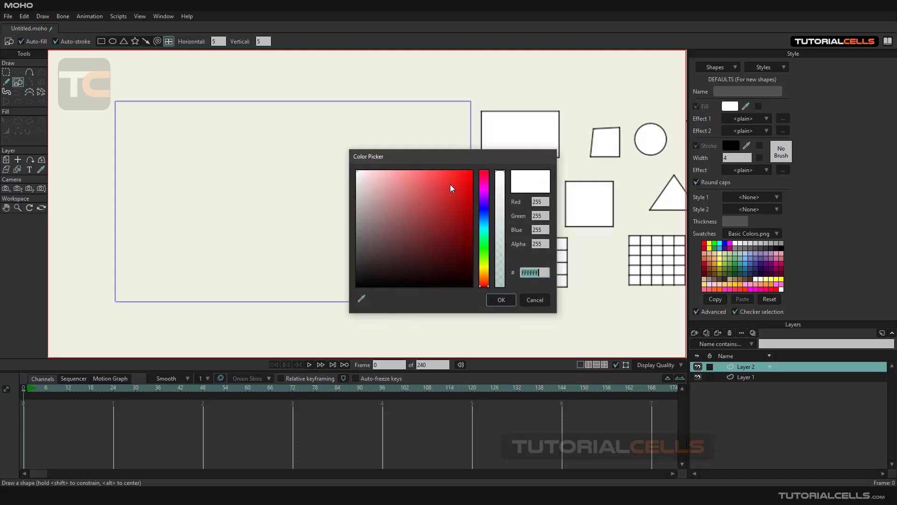
{"action": "mouse_move", "coordinate": [450, 186]}
{"action": "left_mouse_down"}
{"action": "mouse_move", "coordinate": [468, 176]}
{"action": "mouse_move", "coordinate": [485, 190]}
{"action": "mouse_move", "coordinate": [463, 178]}
{"action": "mouse_move", "coordinate": [498, 213]}
{"action": "mouse_move", "coordinate": [498, 262]}
{"action": "mouse_move", "coordinate": [499, 182]}
{"action": "mouse_move", "coordinate": [504, 259]}
{"action": "mouse_move", "coordinate": [509, 158]}
{"action": "mouse_move", "coordinate": [386, 131]}
{"action": "left_mouse_up"}
{"action": "left_click", "coordinate": [498, 181]}
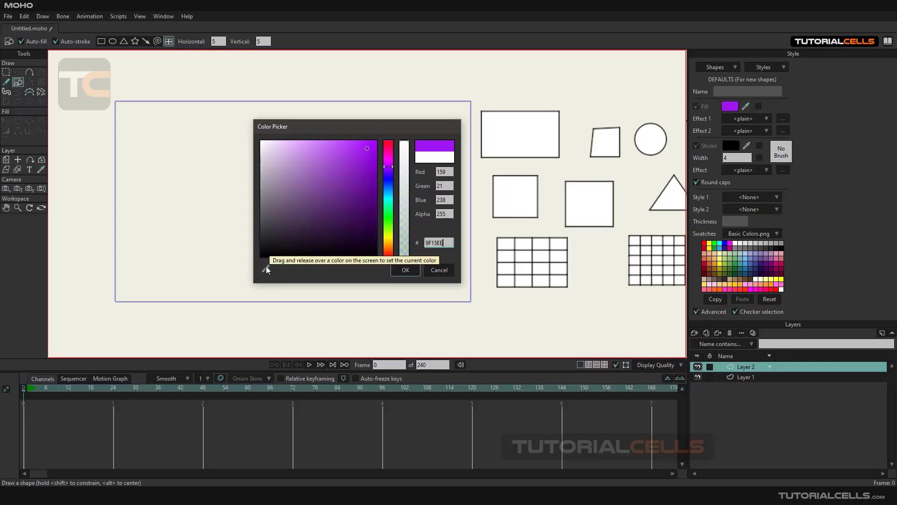
{"action": "left_click_drag", "start_coordinate": [266, 269], "coordinate": [706, 245]}
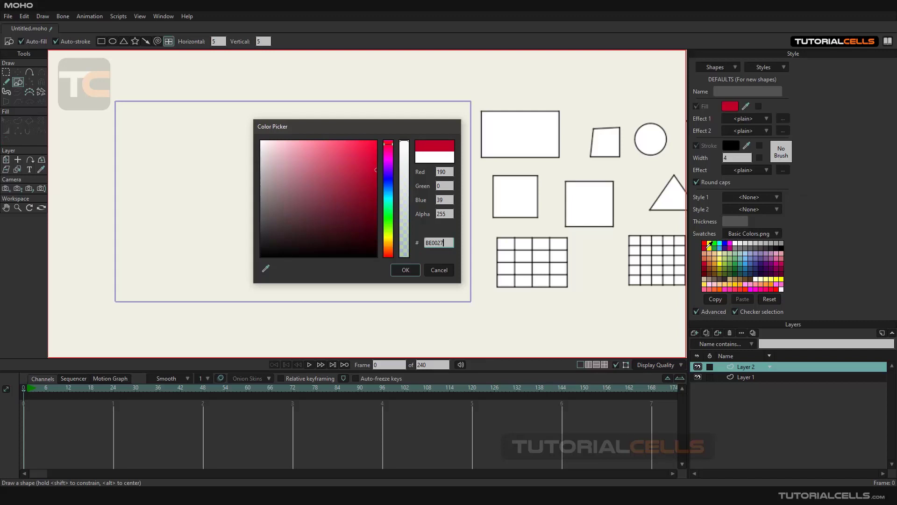
{"action": "left_click", "coordinate": [406, 270]}
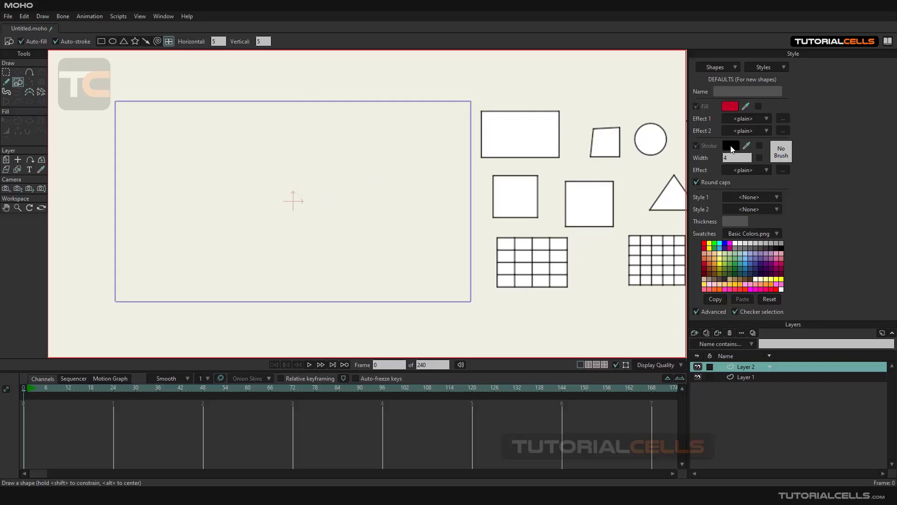
Set the stroke colour to bright blue
{"action": "left_click", "coordinate": [732, 146]}
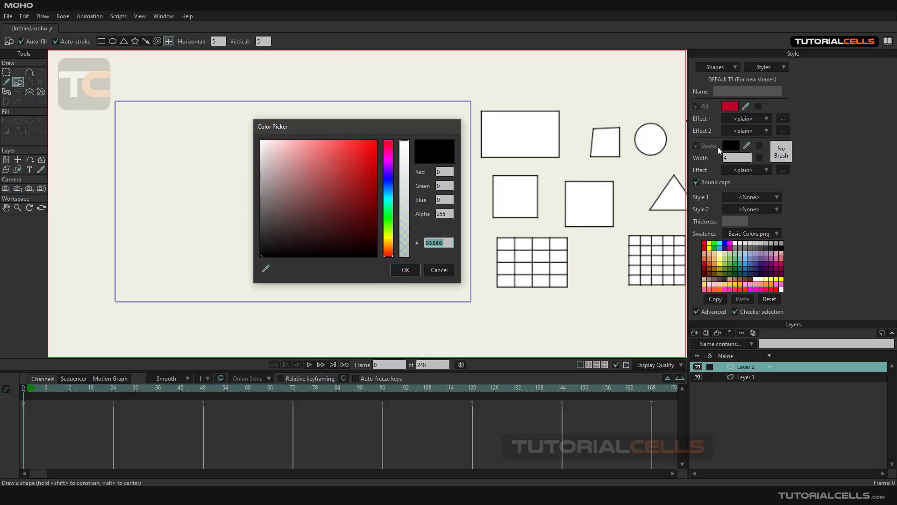
{"action": "left_click", "coordinate": [388, 182]}
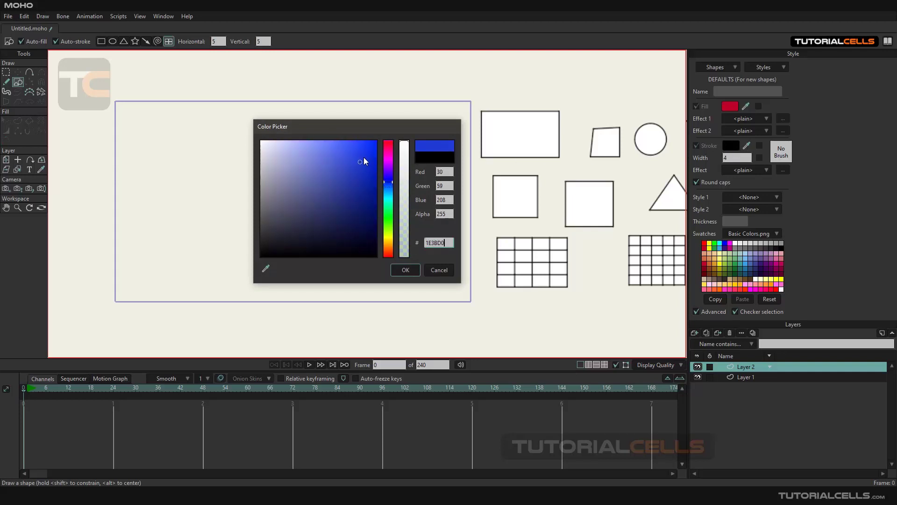
{"action": "left_click_drag", "start_coordinate": [366, 156], "coordinate": [376, 140]}
{"action": "left_click", "coordinate": [407, 269]}
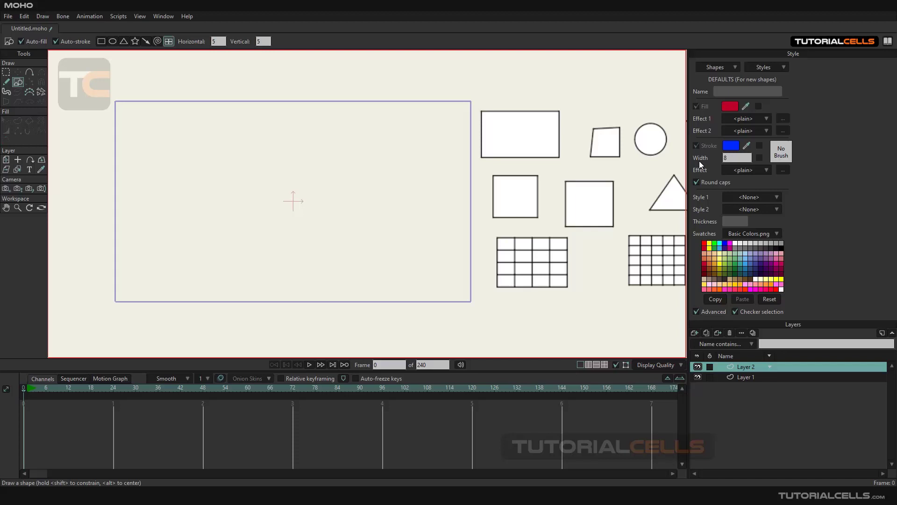
Set the outline width to 10
{"action": "left_click", "coordinate": [739, 160]}
{"action": "left_click", "coordinate": [263, 41]}
{"action": "left_click", "coordinate": [732, 158]}
{"action": "key", "text": "Return"}
Raise the stroke width to 11 and draw a rectangle at the canvas's upper left
{"action": "type", "text": "5"}
{"action": "left_click_drag", "start_coordinate": [711, 186], "coordinate": [733, 150]}
{"action": "left_click", "coordinate": [101, 41]}
{"action": "left_click_drag", "start_coordinate": [163, 125], "coordinate": [247, 173]}
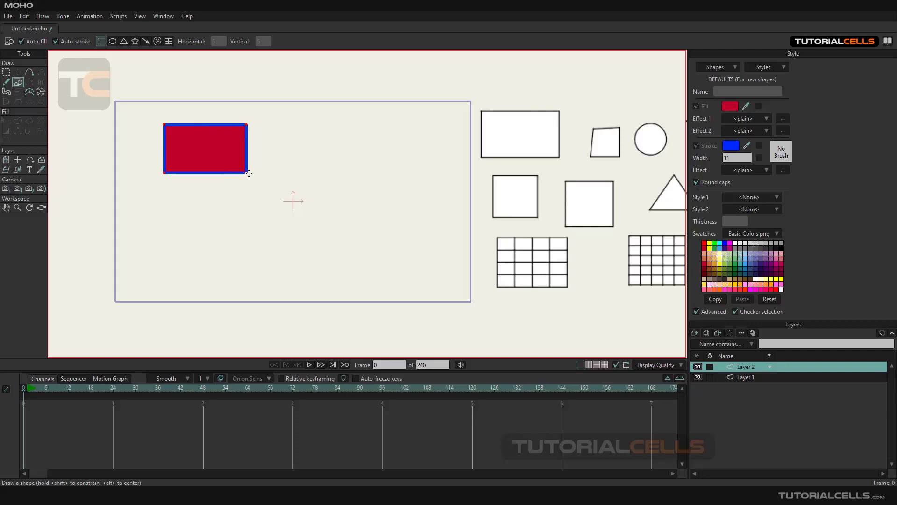
{"action": "scroll", "coordinate": [202, 150], "scroll_direction": "up", "scroll_amount": 4}
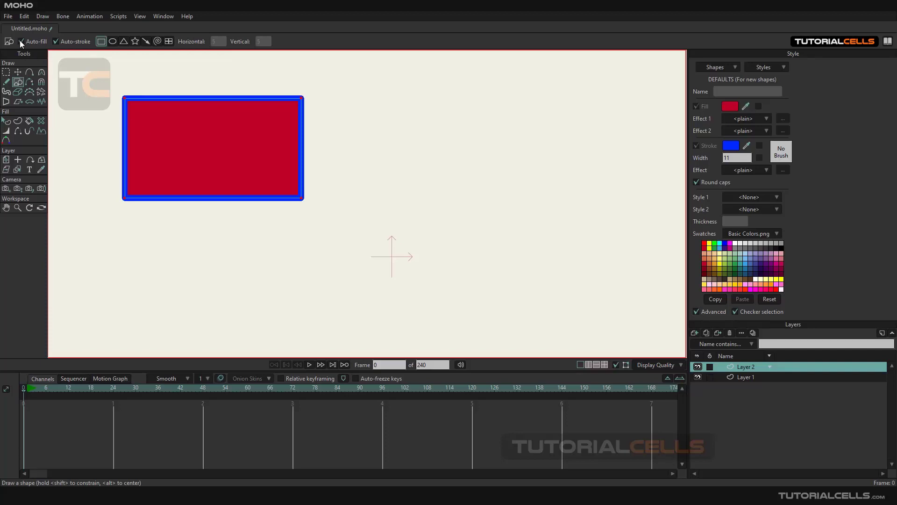
Turn off Auto-fill and draw an outline-only blue rectangle below the red one
{"action": "left_click_drag", "start_coordinate": [134, 158], "coordinate": [153, 138]}
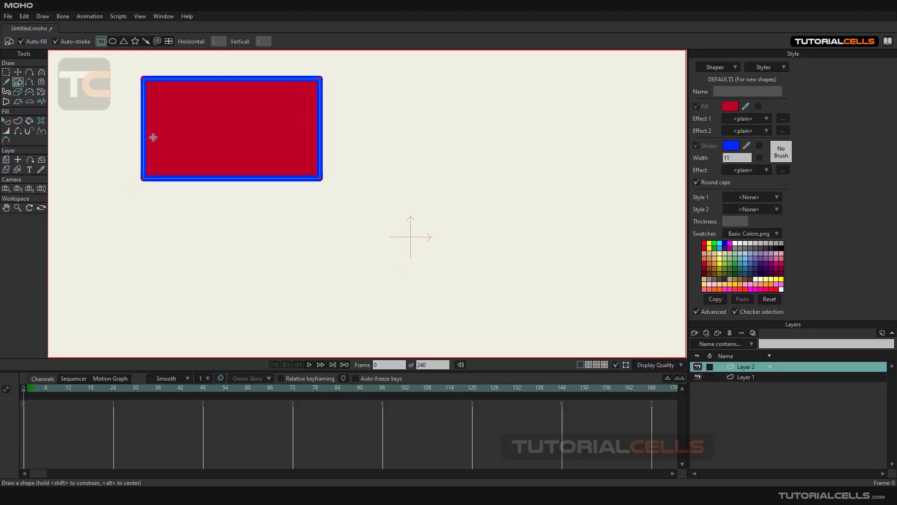
{"action": "left_click", "coordinate": [21, 41]}
{"action": "left_click_drag", "start_coordinate": [137, 216], "coordinate": [305, 294]}
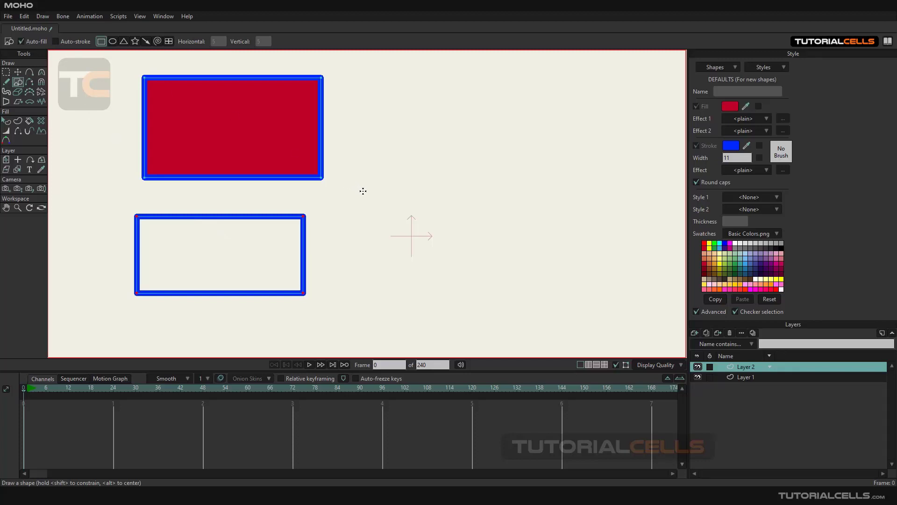
Draw a crimson-filled, outline-free rectangle to the right of the existing two
{"action": "left_click_drag", "start_coordinate": [364, 191], "coordinate": [480, 265]}
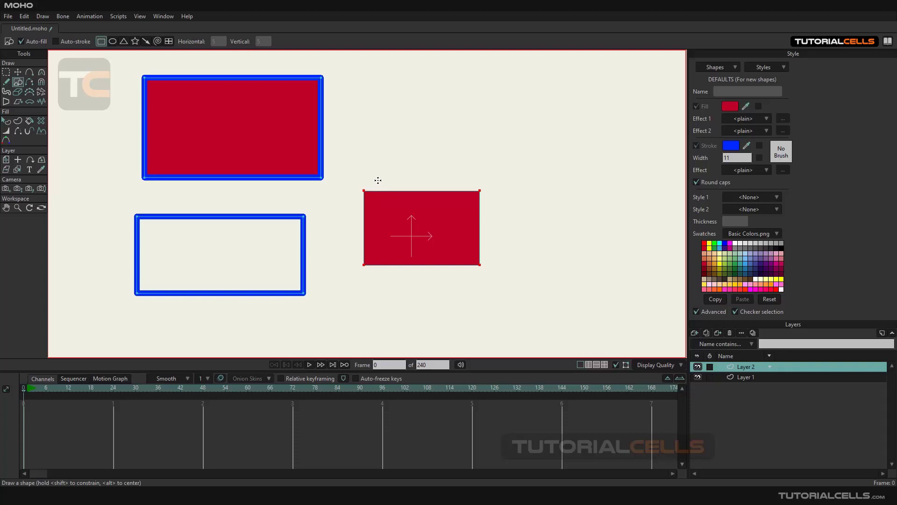
Zoom in and out on the canvas to inspect the three Layer 2 rectangles
{"action": "scroll", "coordinate": [373, 182], "scroll_direction": "down", "scroll_amount": 5}
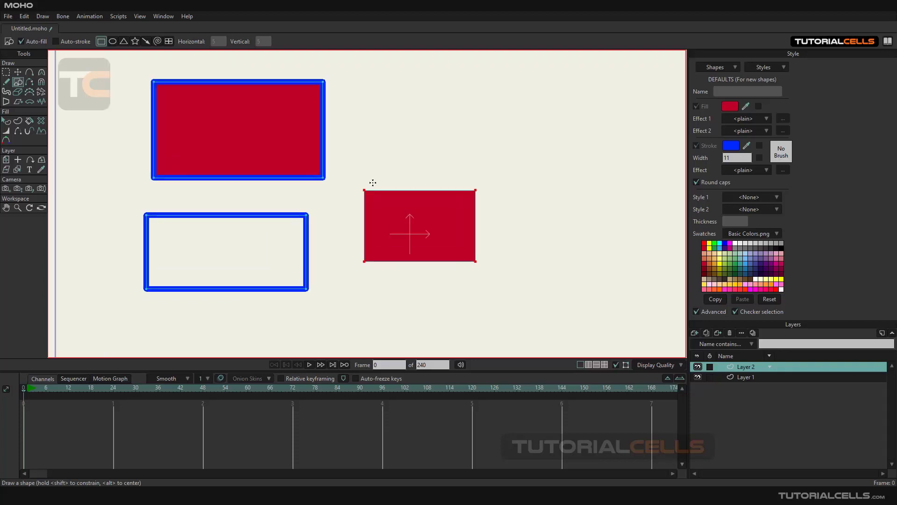
{"action": "scroll", "coordinate": [373, 182], "scroll_direction": "up", "scroll_amount": 3}
{"action": "scroll", "coordinate": [370, 184], "scroll_direction": "down", "scroll_amount": 2}
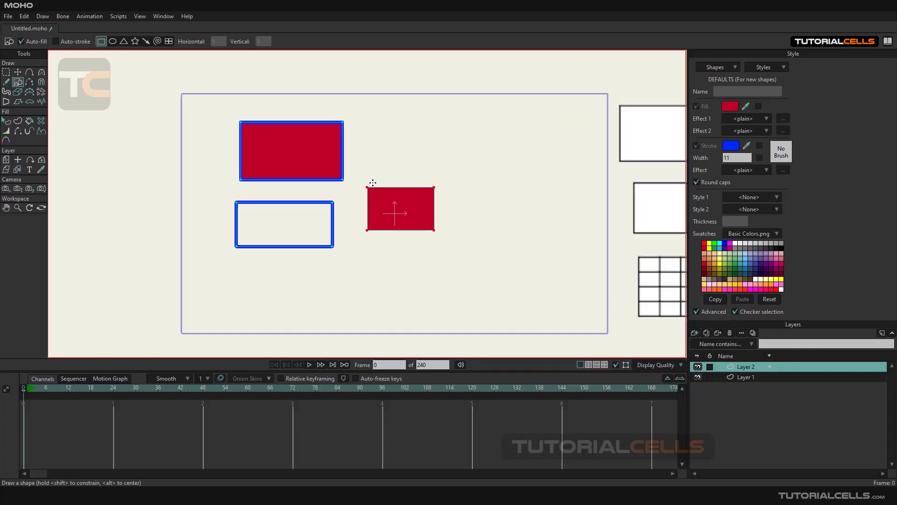
{"action": "scroll", "coordinate": [372, 183], "scroll_direction": "up", "scroll_amount": 1}
{"action": "scroll", "coordinate": [418, 182], "scroll_direction": "down", "scroll_amount": 4}
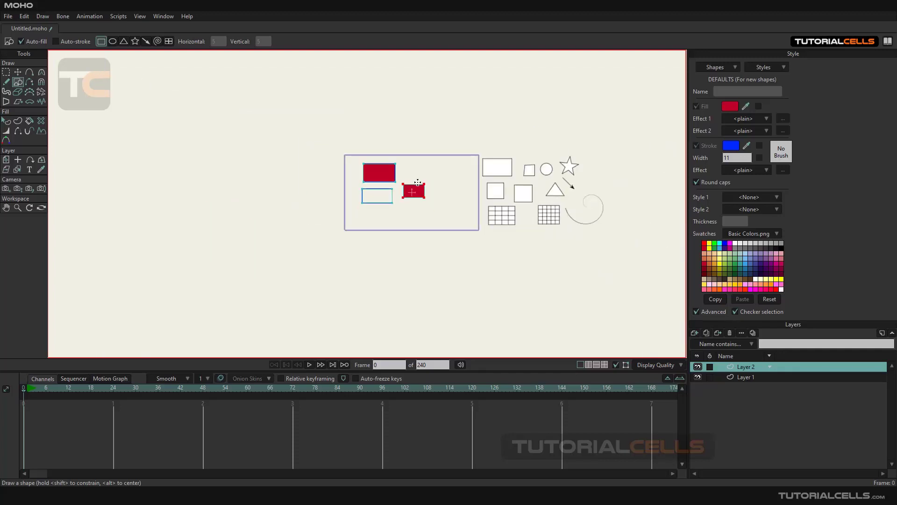
{"action": "scroll", "coordinate": [418, 182], "scroll_direction": "up", "scroll_amount": 3}
{"action": "scroll", "coordinate": [417, 183], "scroll_direction": "down", "scroll_amount": 2}
{"action": "scroll", "coordinate": [417, 182], "scroll_direction": "up", "scroll_amount": 4}
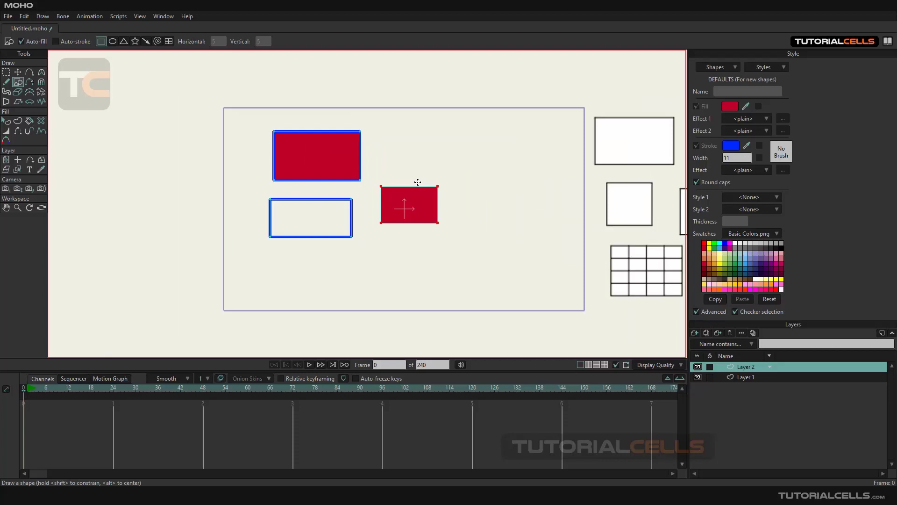
{"action": "scroll", "coordinate": [521, 216], "scroll_direction": "up", "scroll_amount": 1}
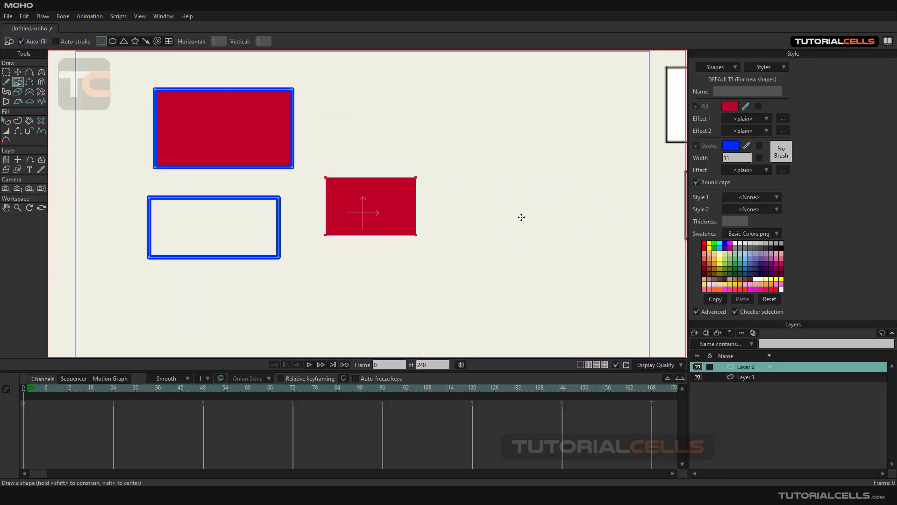
{"action": "scroll", "coordinate": [523, 217], "scroll_direction": "down", "scroll_amount": 3}
{"action": "scroll", "coordinate": [661, 199], "scroll_direction": "up", "scroll_amount": 4}
{"action": "scroll", "coordinate": [643, 210], "scroll_direction": "down", "scroll_amount": 4}
{"action": "scroll", "coordinate": [643, 210], "scroll_direction": "up", "scroll_amount": 2}
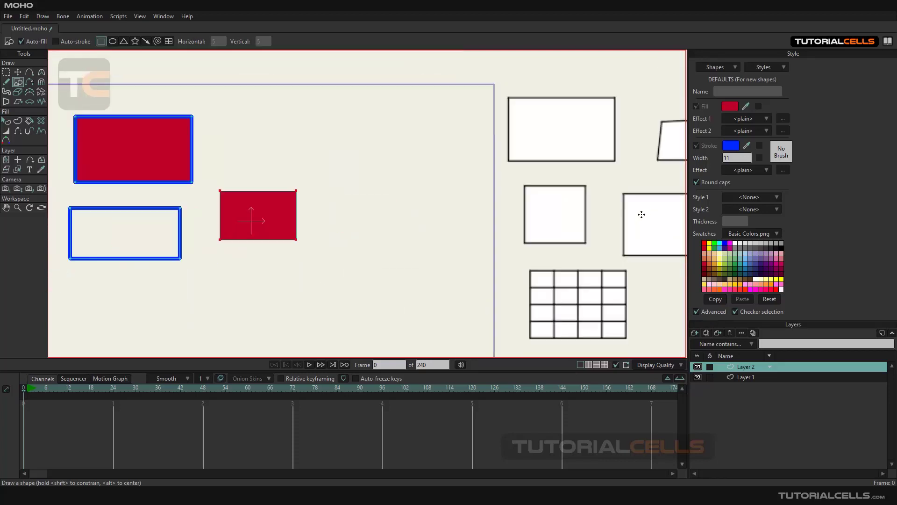
{"action": "scroll", "coordinate": [642, 209], "scroll_direction": "down", "scroll_amount": 4}
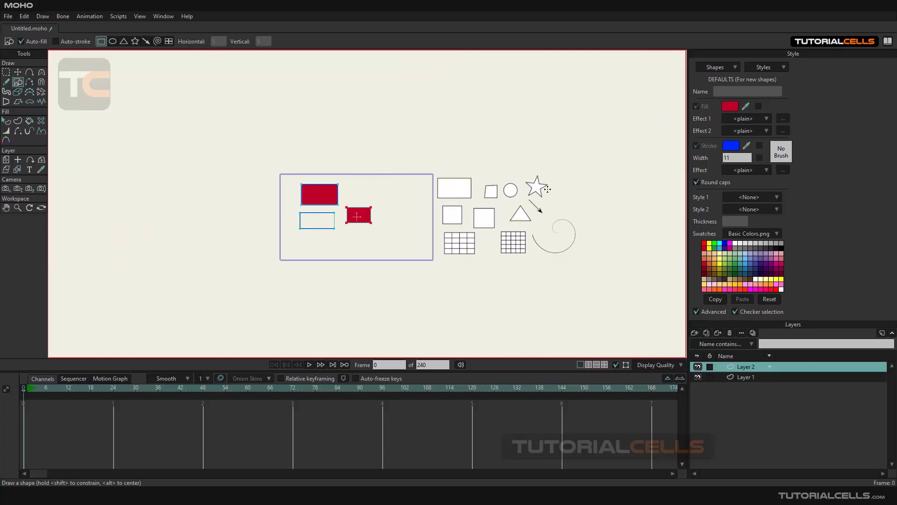
{"action": "scroll", "coordinate": [497, 203], "scroll_direction": "up", "scroll_amount": 4}
{"action": "scroll", "coordinate": [497, 203], "scroll_direction": "down", "scroll_amount": 3}
{"action": "scroll", "coordinate": [514, 199], "scroll_direction": "up", "scroll_amount": 2}
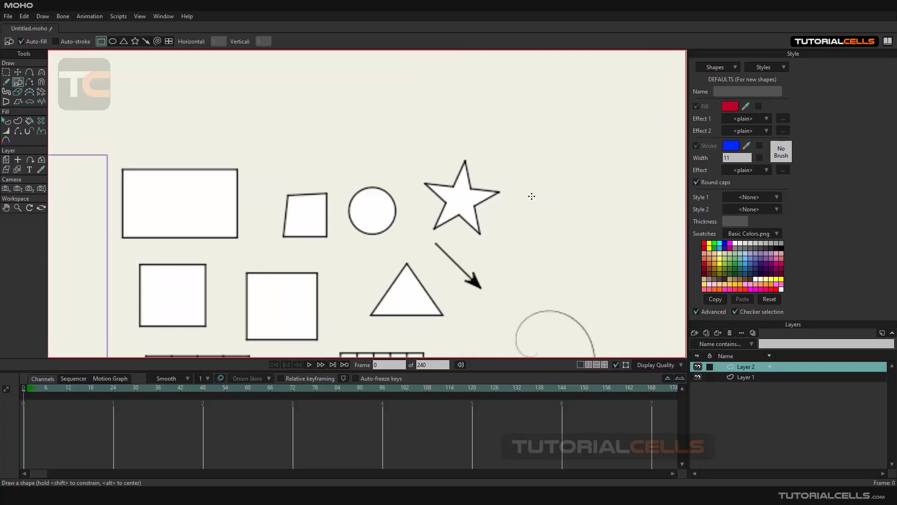
{"action": "scroll", "coordinate": [514, 195], "scroll_direction": "up", "scroll_amount": 3}
{"action": "scroll", "coordinate": [457, 187], "scroll_direction": "down", "scroll_amount": 6}
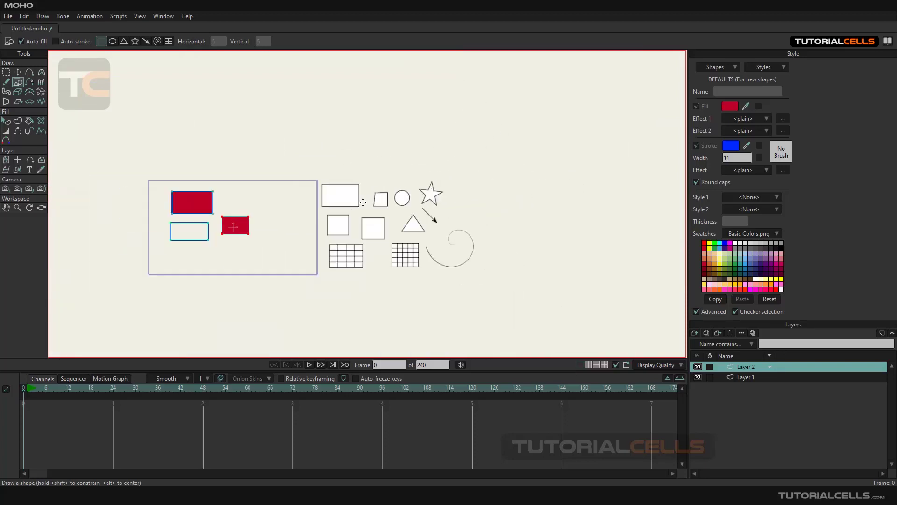
Pan the view slightly, adjust the zoom, and activate the Transform Points tool
{"action": "left_click", "coordinate": [7, 208]}
{"action": "left_click_drag", "start_coordinate": [154, 226], "coordinate": [173, 221]}
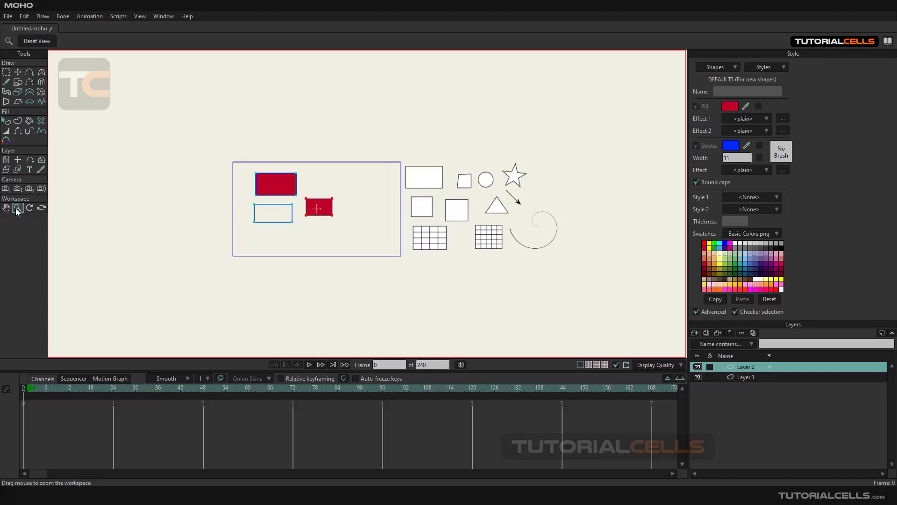
{"action": "scroll", "coordinate": [469, 214], "scroll_direction": "up", "scroll_amount": 5}
{"action": "scroll", "coordinate": [292, 209], "scroll_direction": "down", "scroll_amount": 6}
{"action": "scroll", "coordinate": [294, 183], "scroll_direction": "up", "scroll_amount": 5}
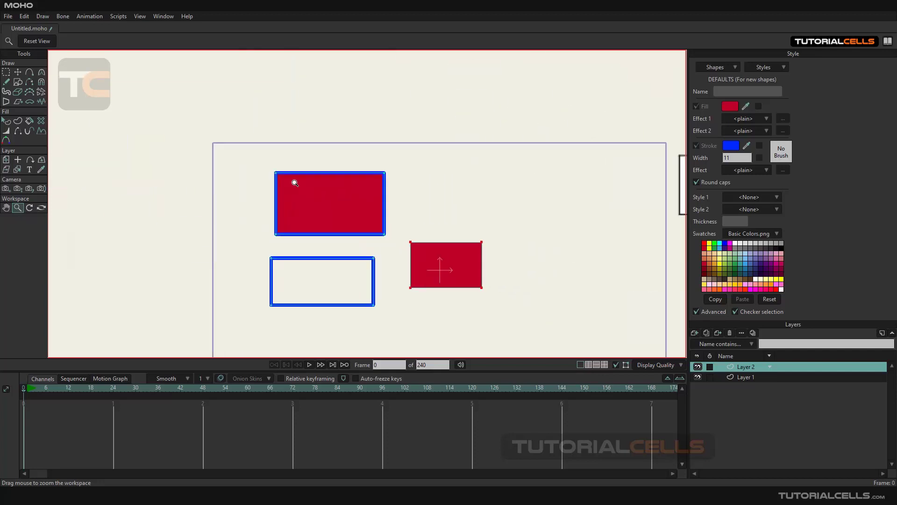
{"action": "scroll", "coordinate": [295, 182], "scroll_direction": "down", "scroll_amount": 6}
{"action": "scroll", "coordinate": [370, 147], "scroll_direction": "up", "scroll_amount": 4}
{"action": "scroll", "coordinate": [344, 211], "scroll_direction": "down", "scroll_amount": 4}
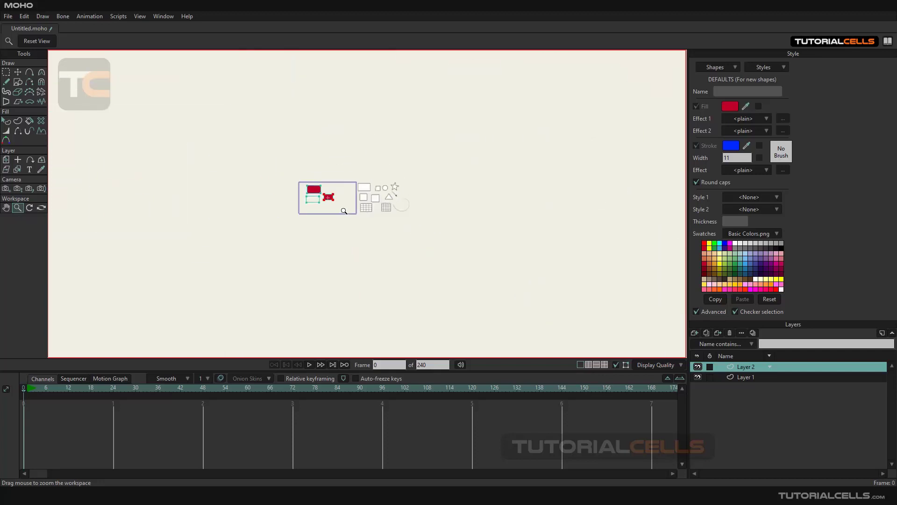
{"action": "scroll", "coordinate": [321, 184], "scroll_direction": "up", "scroll_amount": 3}
{"action": "scroll", "coordinate": [403, 236], "scroll_direction": "up", "scroll_amount": 2}
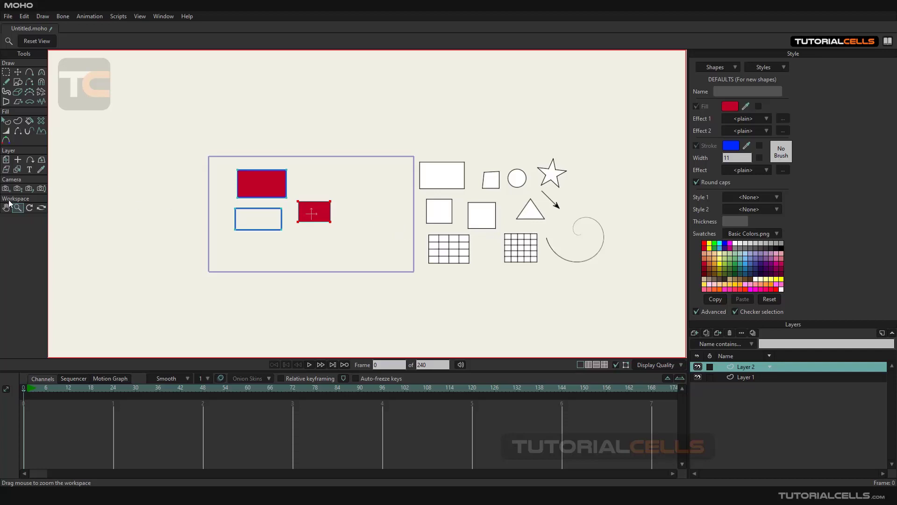
{"action": "left_click", "coordinate": [19, 74]}
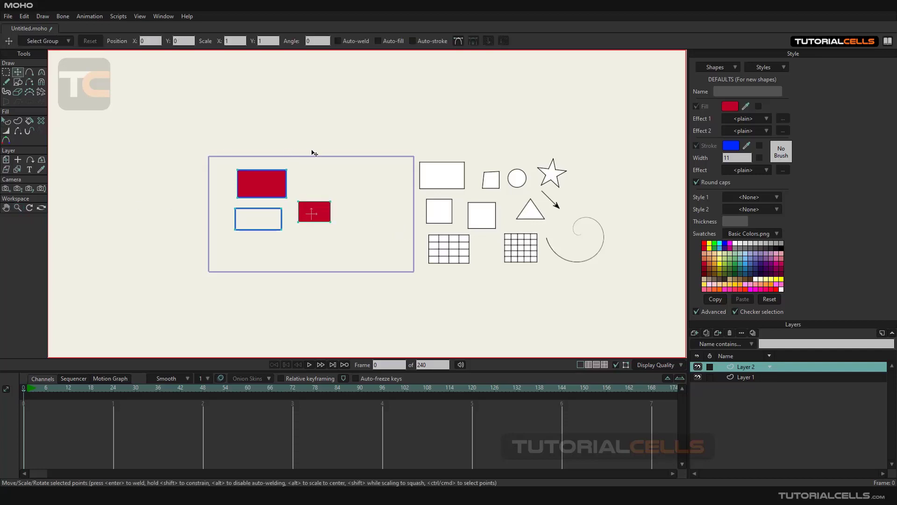
{"action": "scroll", "coordinate": [357, 182], "scroll_direction": "up", "scroll_amount": 5}
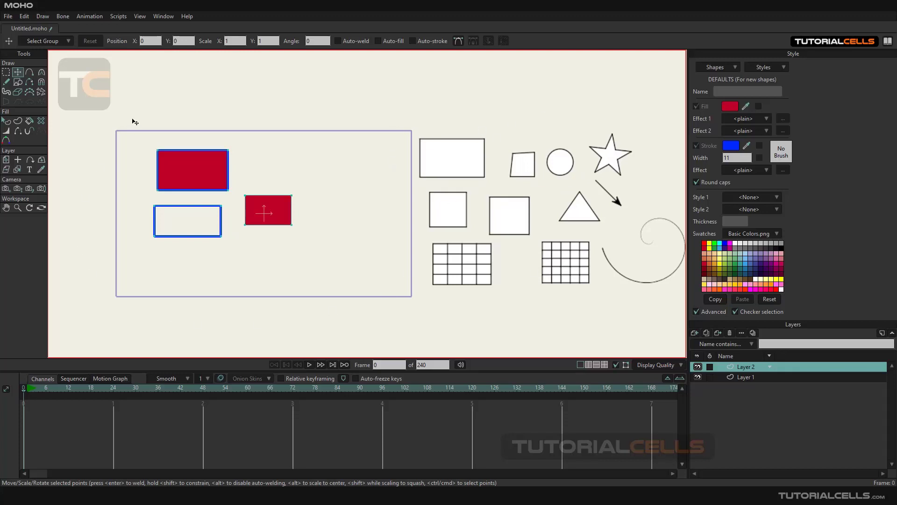
{"action": "scroll", "coordinate": [592, 127], "scroll_direction": "up", "scroll_amount": 10}
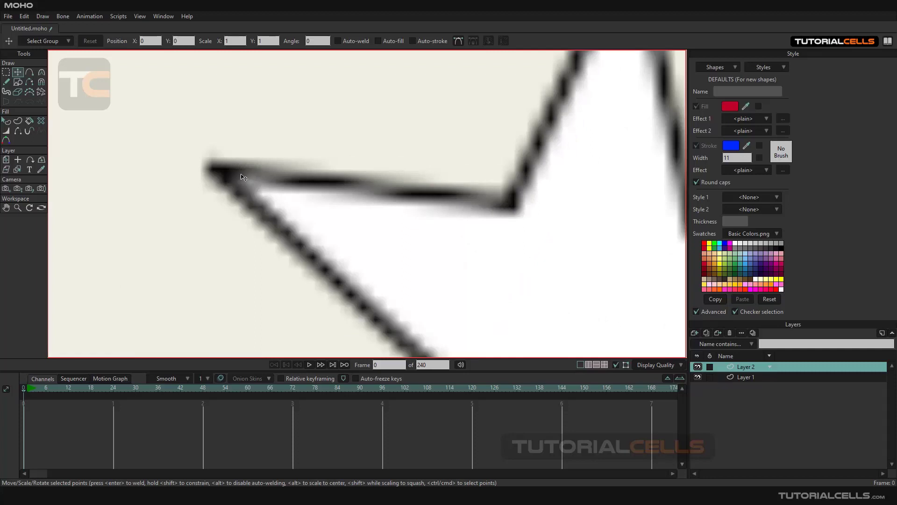
{"action": "scroll", "coordinate": [361, 208], "scroll_direction": "down", "scroll_amount": 5}
{"action": "scroll", "coordinate": [363, 210], "scroll_direction": "up", "scroll_amount": 5}
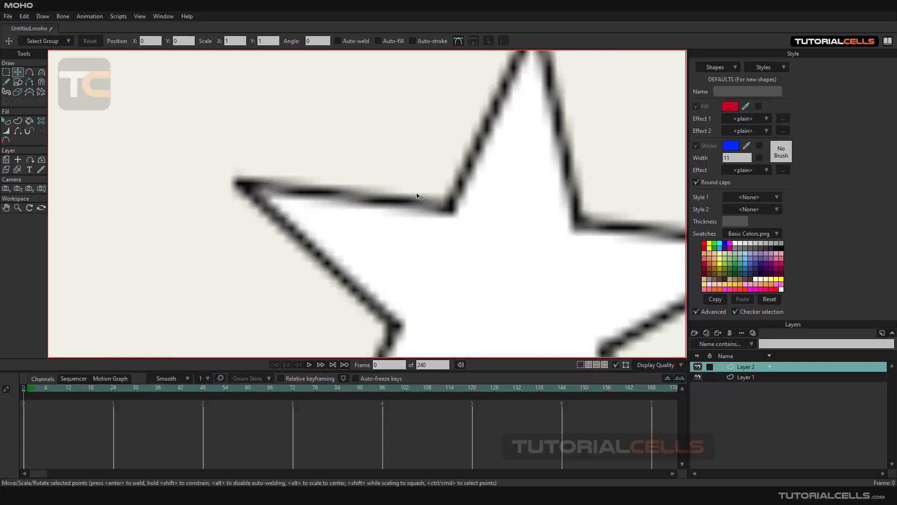
{"action": "scroll", "coordinate": [419, 197], "scroll_direction": "down", "scroll_amount": 10}
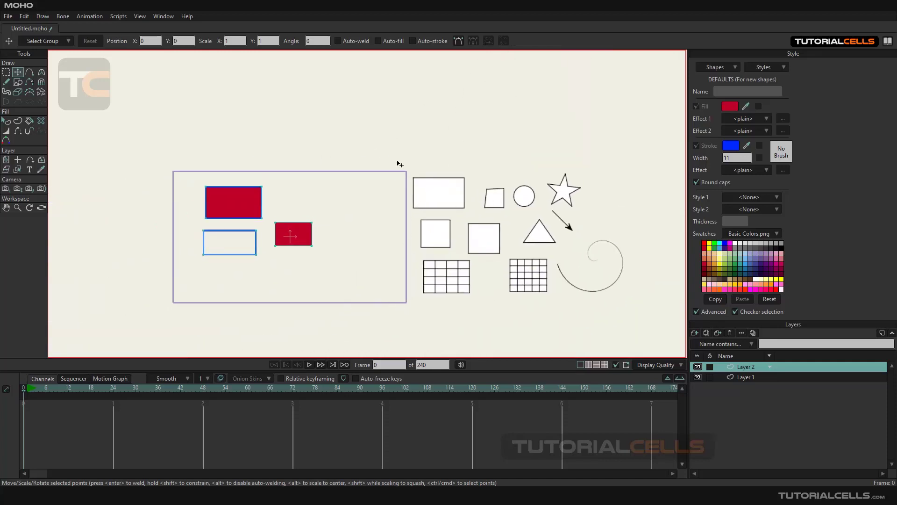
{"action": "scroll", "coordinate": [406, 264], "scroll_direction": "up", "scroll_amount": 1}
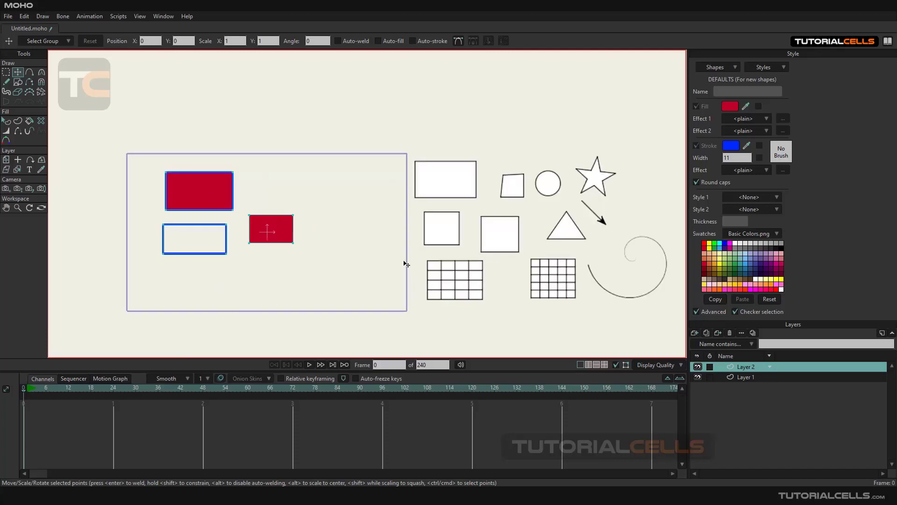
Toggle between Layer 1 and Layer 2 to compare their points, ending on Layer 1
{"action": "left_click_drag", "start_coordinate": [406, 264], "coordinate": [404, 245]}
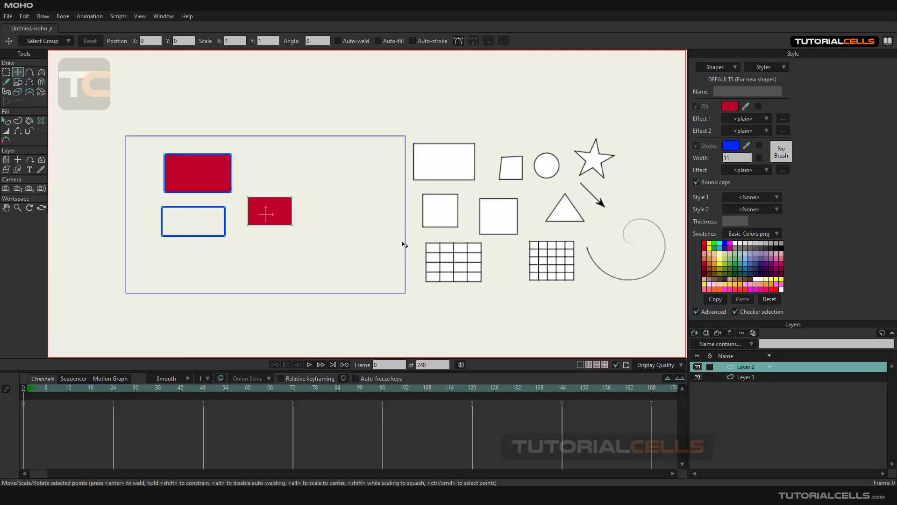
{"action": "left_click", "coordinate": [732, 377]}
{"action": "left_click", "coordinate": [744, 369]}
{"action": "left_click", "coordinate": [744, 380]}
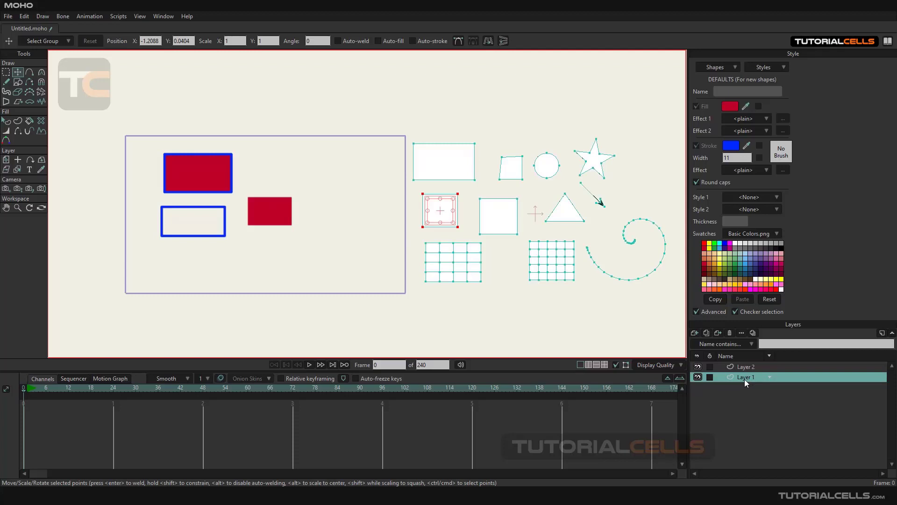
{"action": "left_click", "coordinate": [747, 370]}
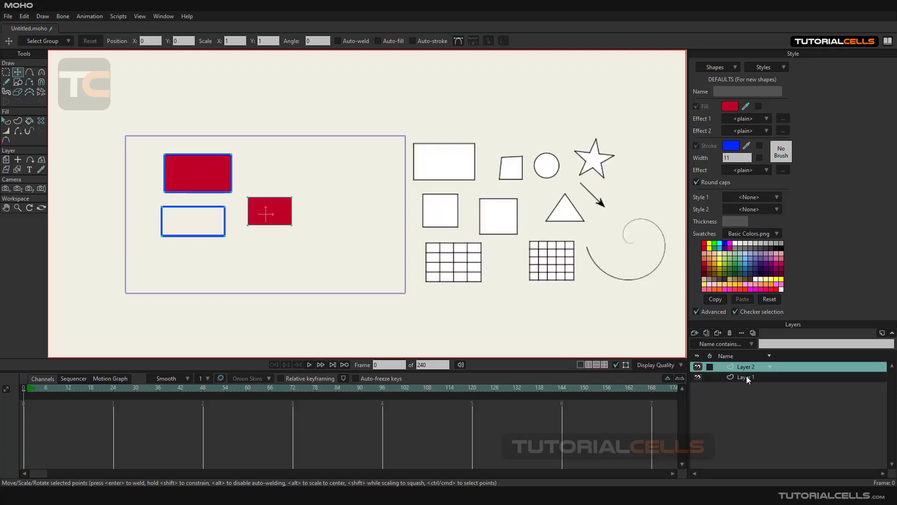
{"action": "left_click", "coordinate": [746, 376]}
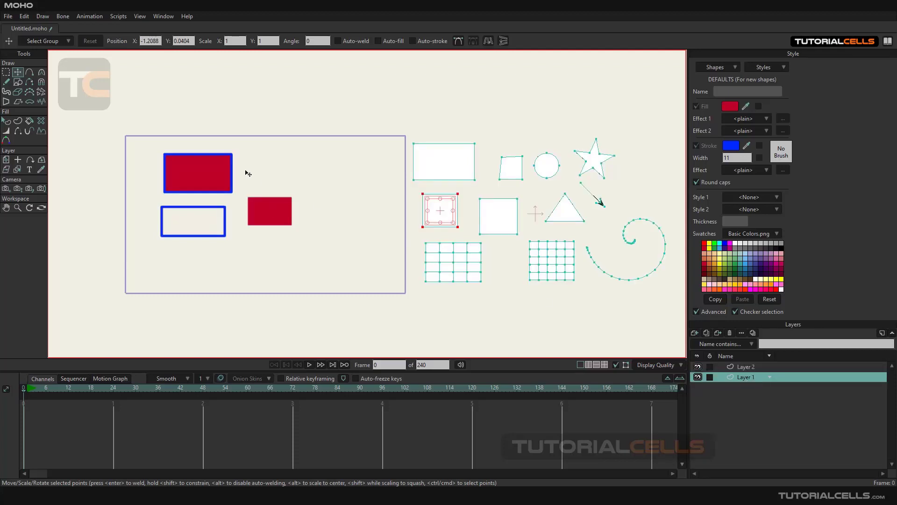
{"action": "left_click", "coordinate": [739, 370]}
{"action": "left_click", "coordinate": [741, 377]}
Select each Layer 1 shape, then the red and outlined rectangles on Layer 2
{"action": "left_click", "coordinate": [456, 167]}
{"action": "left_click", "coordinate": [507, 223]}
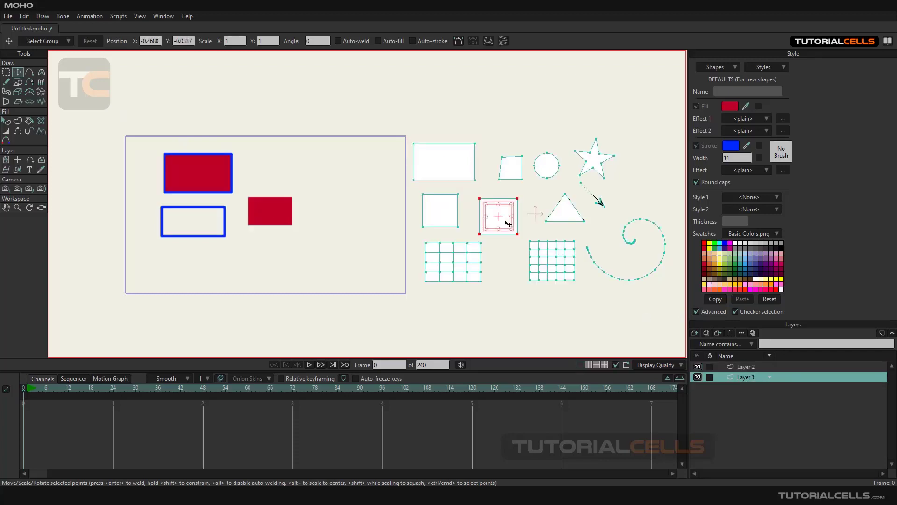
{"action": "left_click", "coordinate": [519, 174]}
{"action": "left_click", "coordinate": [555, 166]}
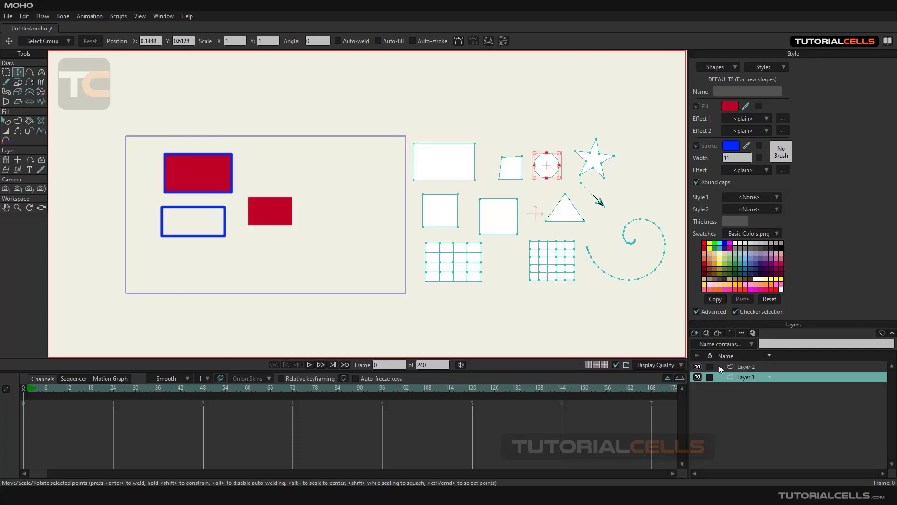
{"action": "left_click", "coordinate": [734, 366]}
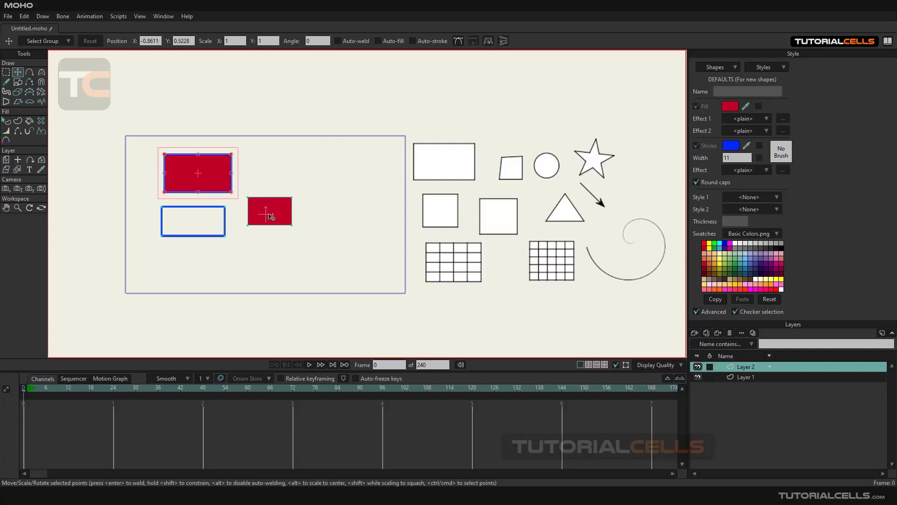
{"action": "left_click", "coordinate": [276, 212]}
{"action": "left_click", "coordinate": [201, 240]}
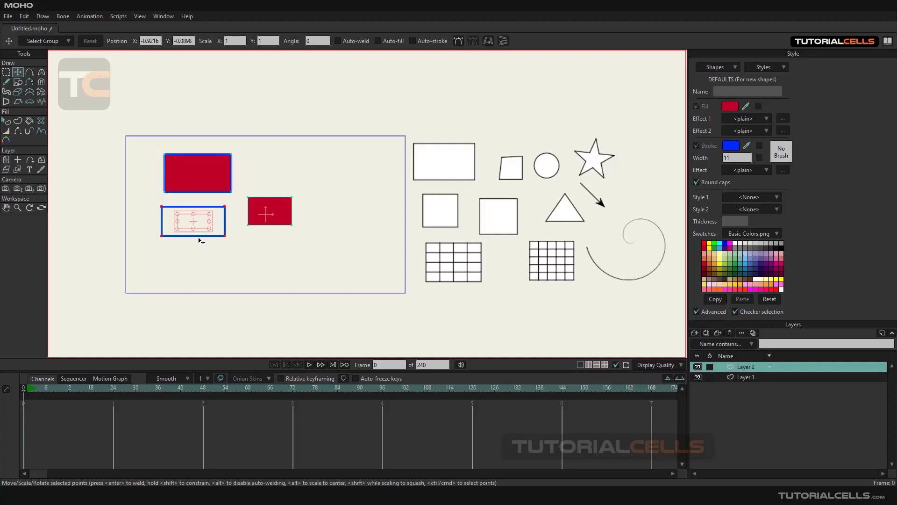
{"action": "left_click", "coordinate": [241, 253]}
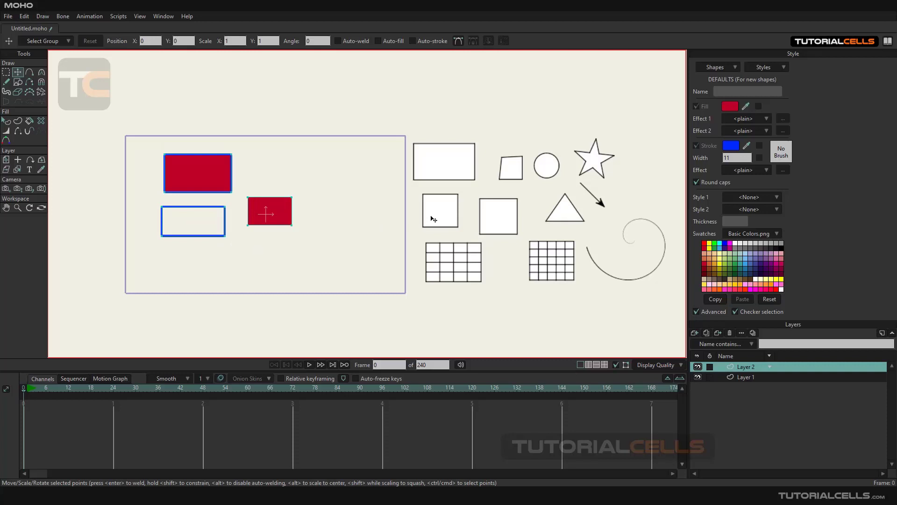
With Transform Layer, drag Layer 1 left to X 2.0245, overlapping the camera frame
{"action": "left_click", "coordinate": [7, 159]}
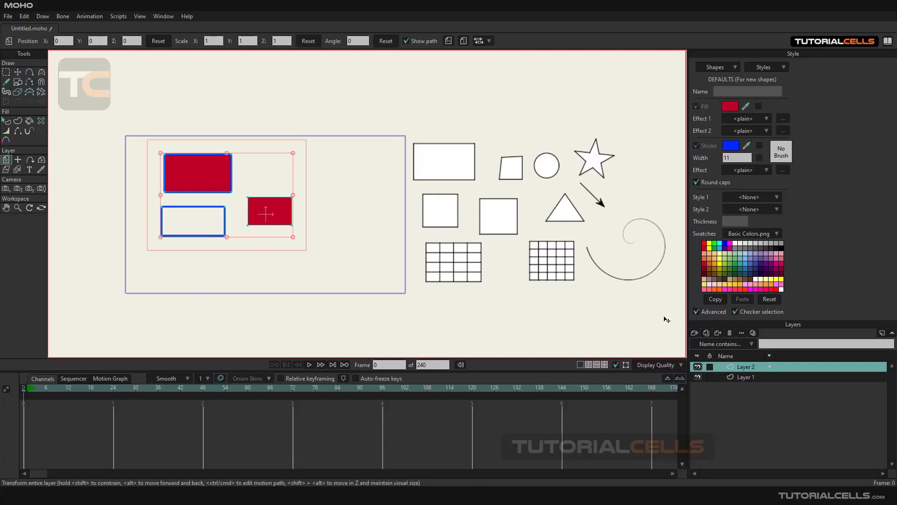
{"action": "left_click", "coordinate": [734, 378]}
{"action": "left_click_drag", "start_coordinate": [507, 218], "coordinate": [398, 220]}
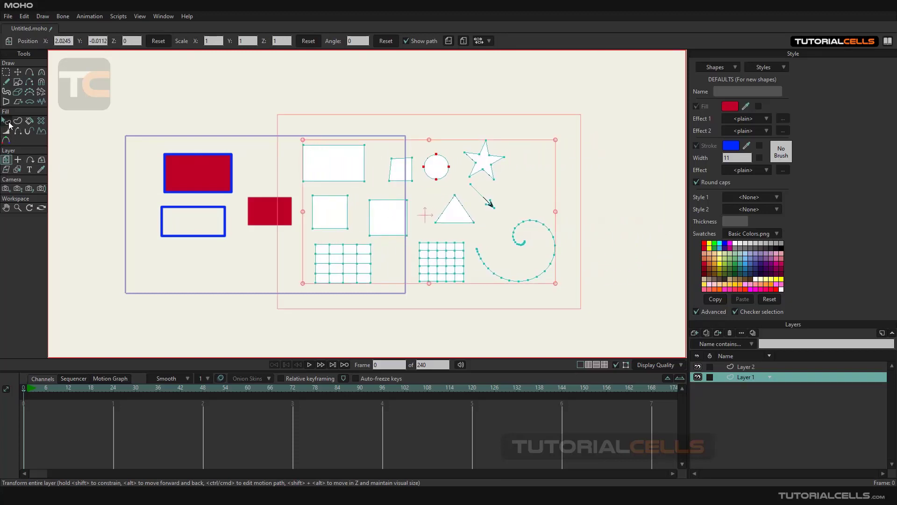
Recolor the wide top rectangle's fill from white to blue 0F8BDA
{"action": "left_click", "coordinate": [7, 123]}
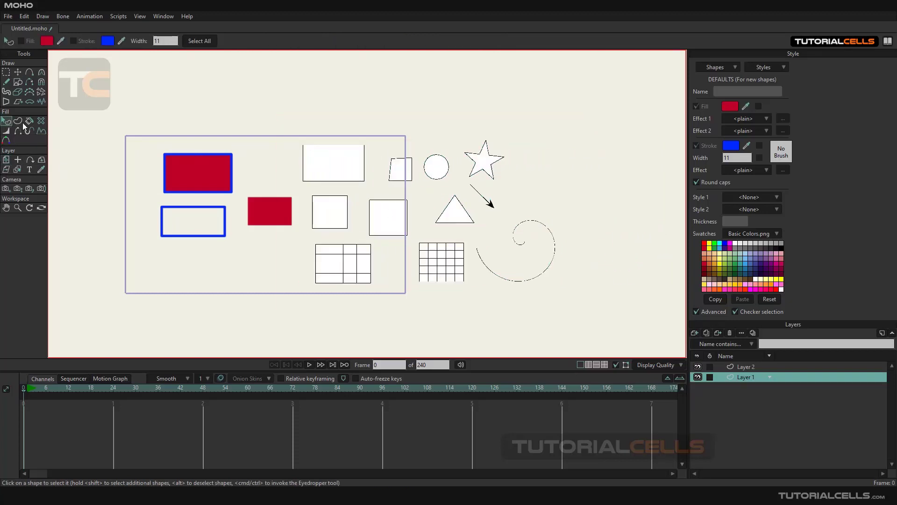
{"action": "left_click", "coordinate": [313, 165]}
{"action": "scroll", "coordinate": [348, 165], "scroll_direction": "up", "scroll_amount": 4}
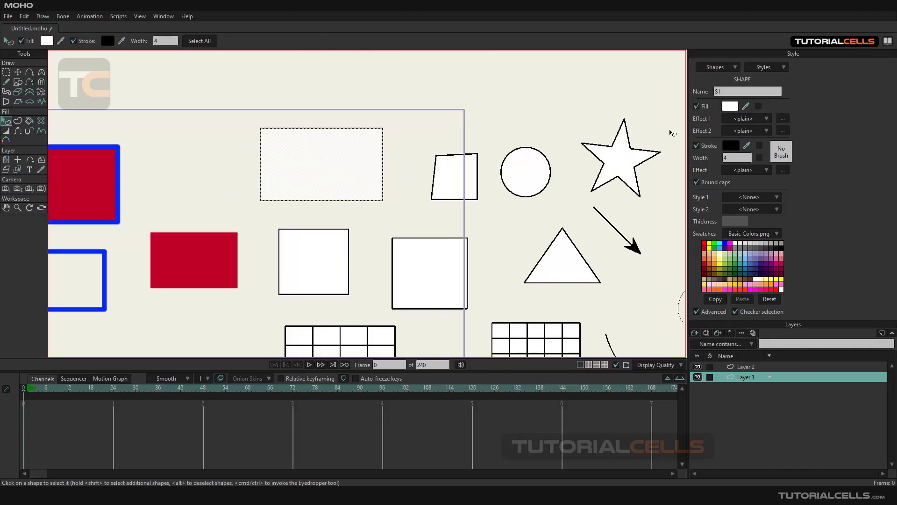
{"action": "left_click", "coordinate": [729, 107]}
{"action": "left_click", "coordinate": [391, 186]}
{"action": "left_click_drag", "start_coordinate": [391, 186], "coordinate": [388, 184]}
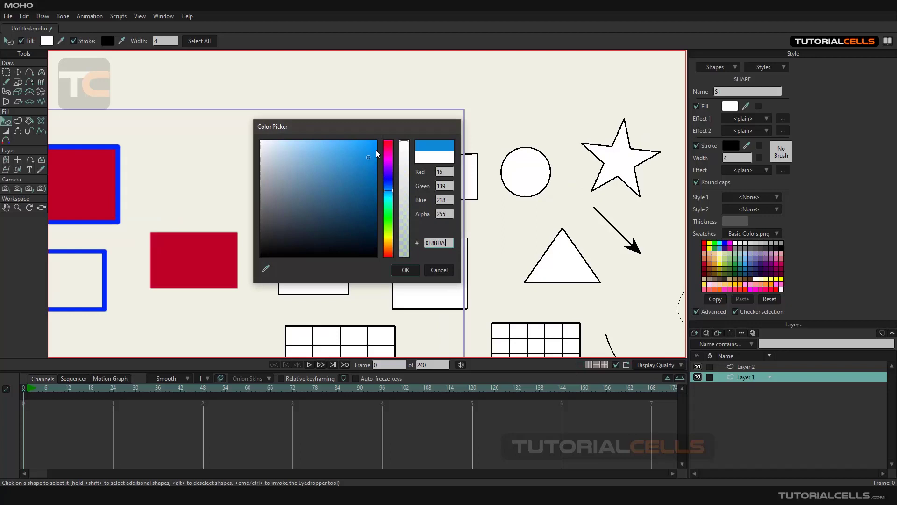
{"action": "left_click", "coordinate": [405, 269]}
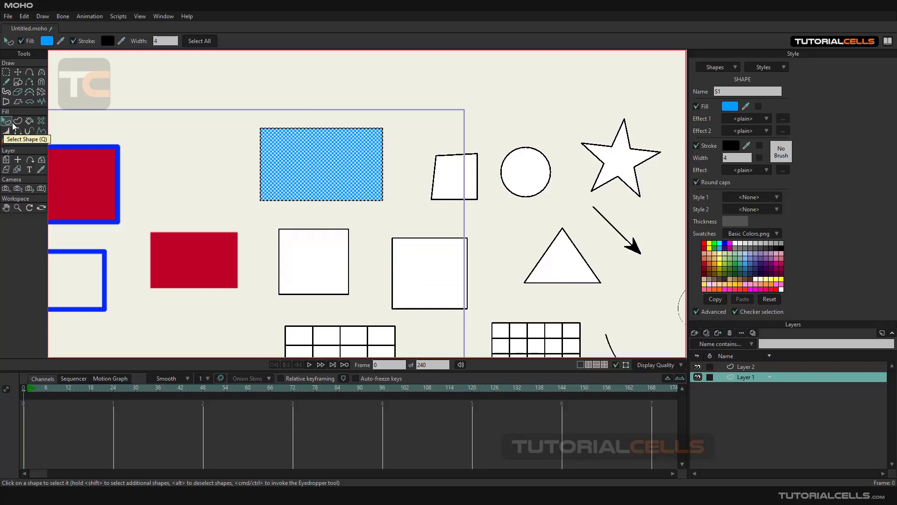
Activate Transform Points and pan the canvas to show the whole drawing
{"action": "left_click", "coordinate": [17, 72]}
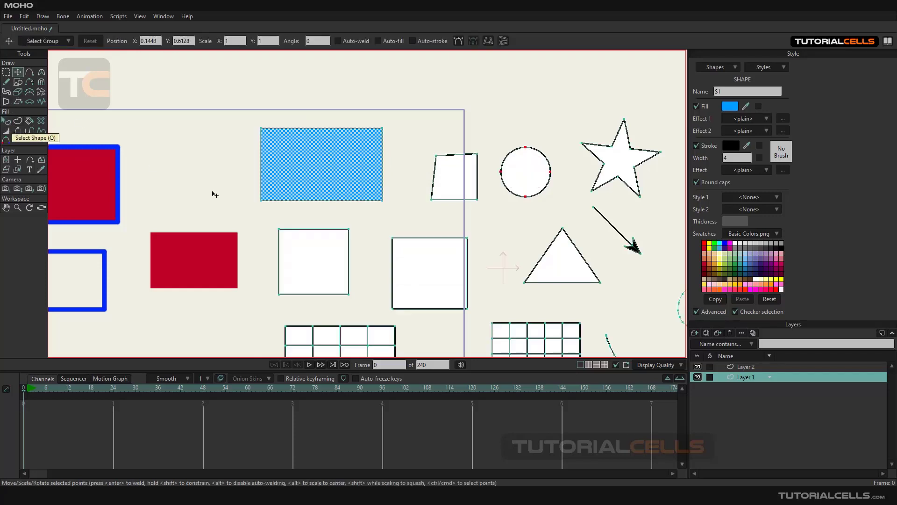
{"action": "scroll", "coordinate": [215, 194], "scroll_direction": "down", "scroll_amount": 3}
{"action": "left_click_drag", "start_coordinate": [214, 194], "coordinate": [308, 170]}
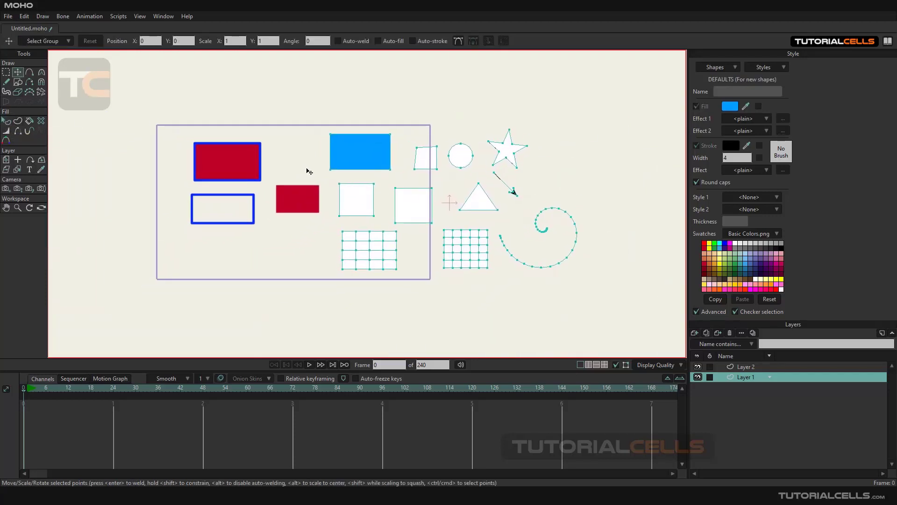